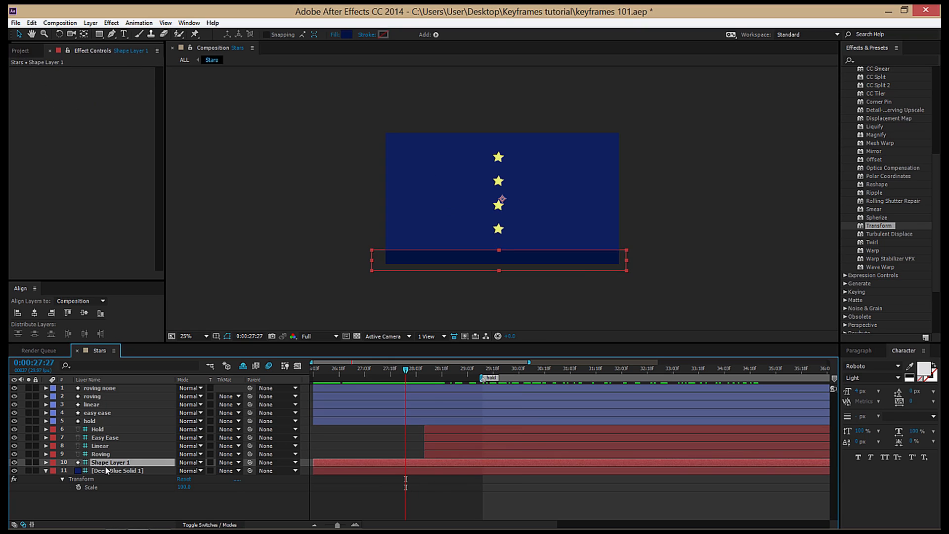
Disable the Transform effect on the Deep Blue Solid 1 layer and apply the Mirror effect to it.
{"action": "left_click", "coordinate": [107, 471]}
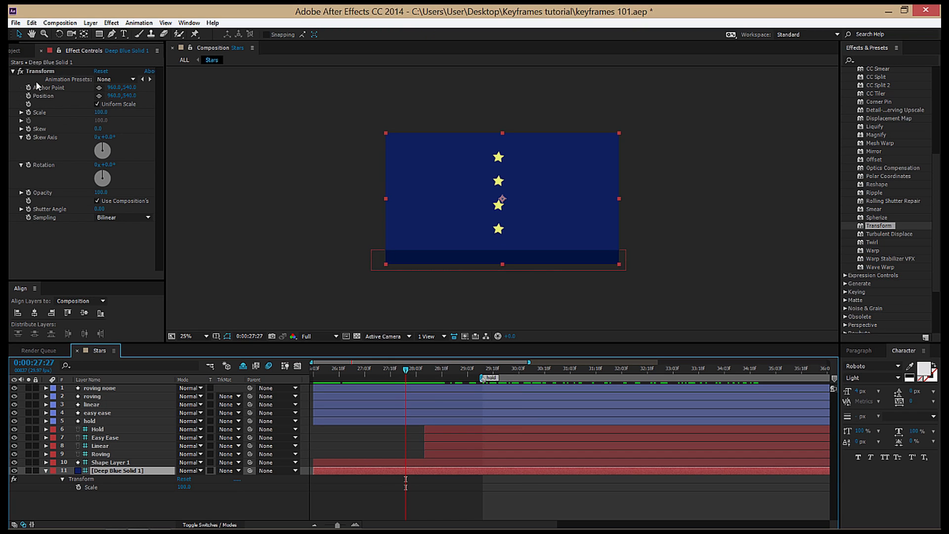
{"action": "left_click", "coordinate": [19, 71]}
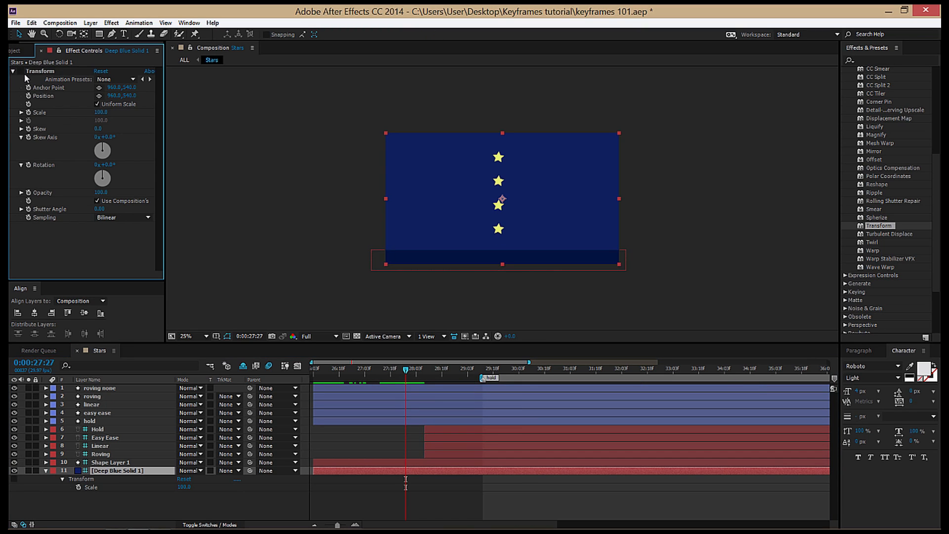
{"action": "left_click", "coordinate": [13, 71]}
{"action": "left_click_drag", "start_coordinate": [879, 151], "coordinate": [143, 147]}
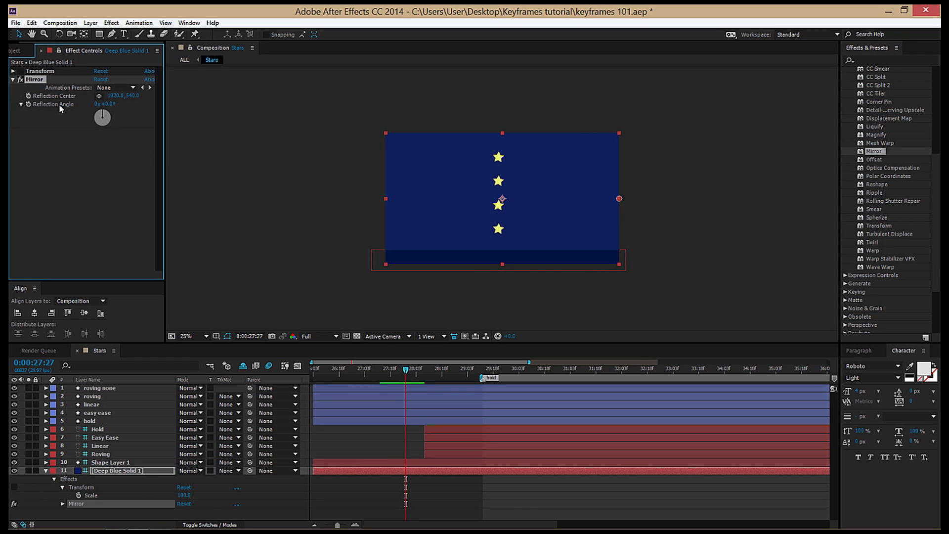
Examine the linear star layer's Position and Opacity keyframes in its Transform properties, moving the current time back to about 0:00:26:20.
{"action": "left_click", "coordinate": [98, 97]}
{"action": "left_click", "coordinate": [385, 370]}
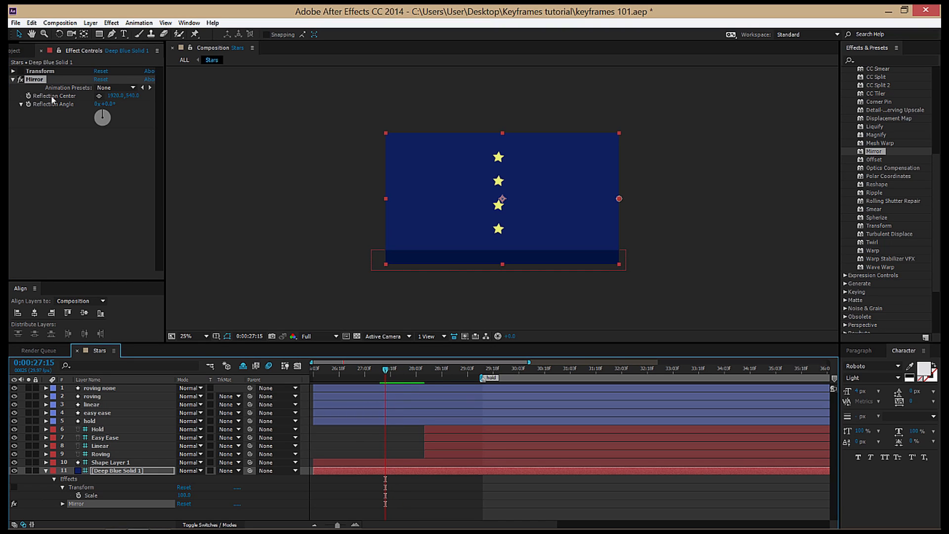
{"action": "left_click", "coordinate": [50, 403]}
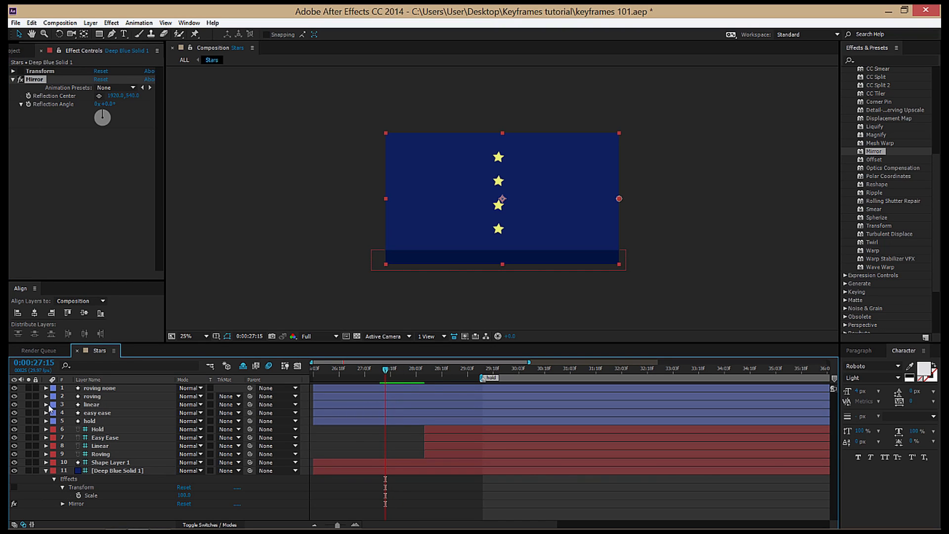
{"action": "left_click", "coordinate": [46, 404]}
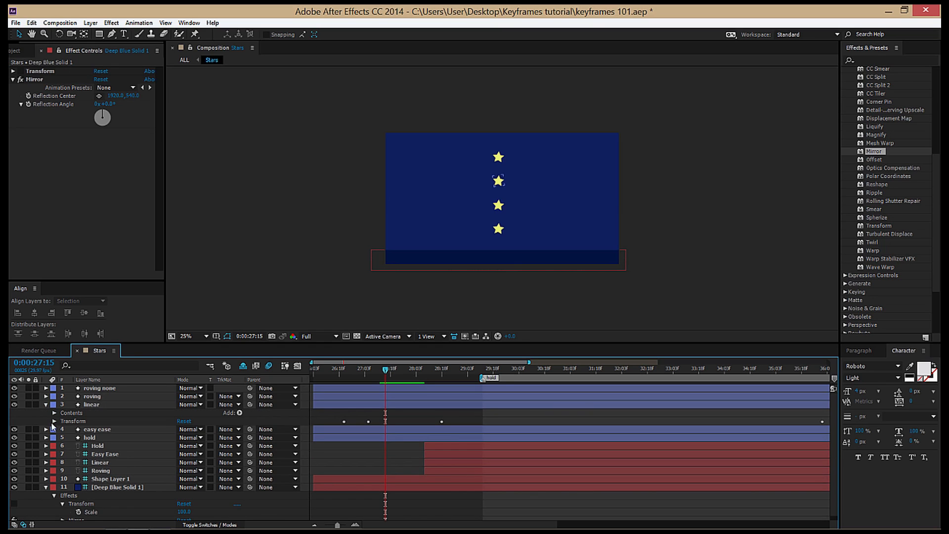
{"action": "left_click", "coordinate": [55, 421]}
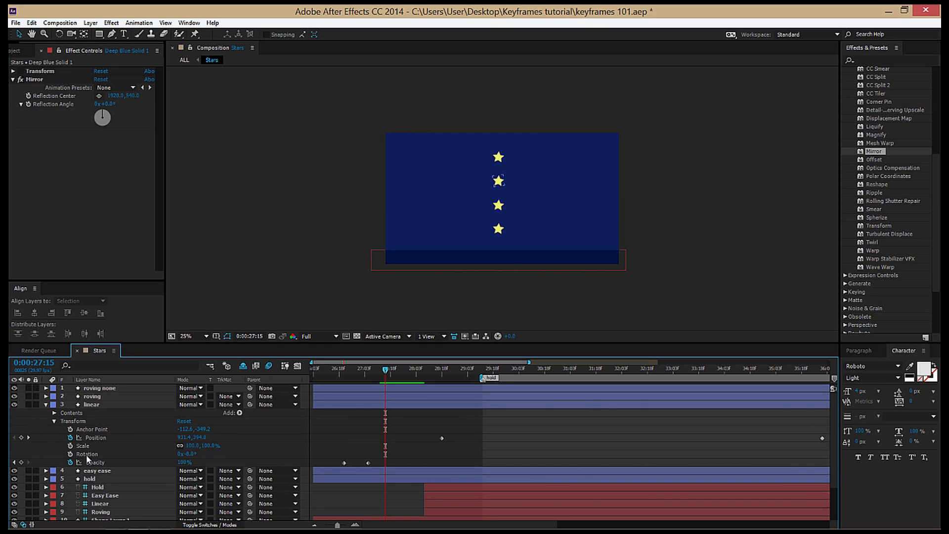
{"action": "left_click", "coordinate": [346, 371]}
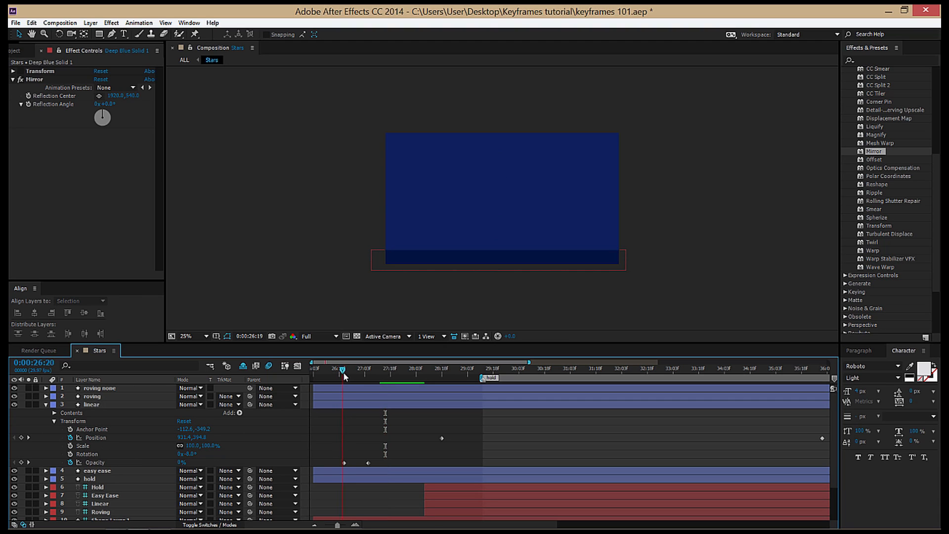
{"action": "left_click", "coordinate": [46, 405]}
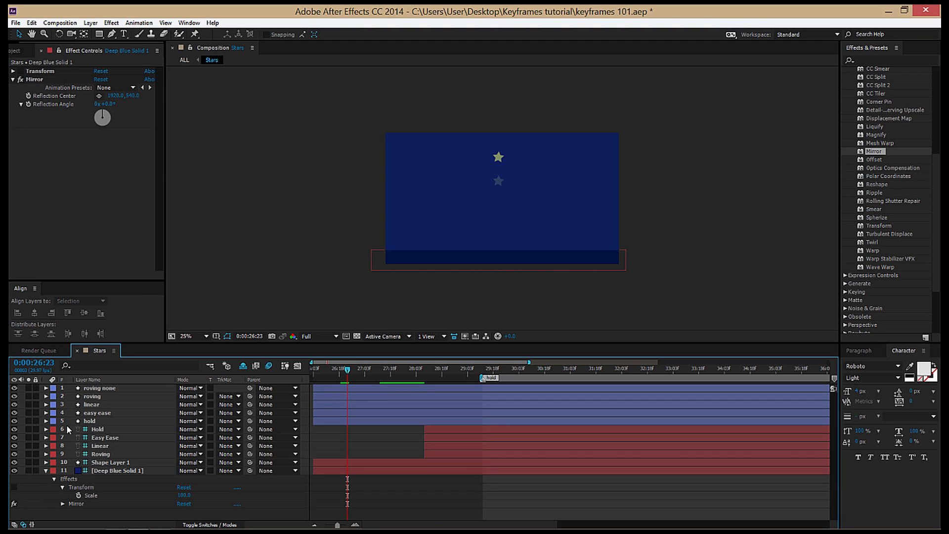
Start a Scale keyframe in the Transform effect of Deep Blue Solid 1 at 0:00:26:23.
{"action": "left_click", "coordinate": [105, 471]}
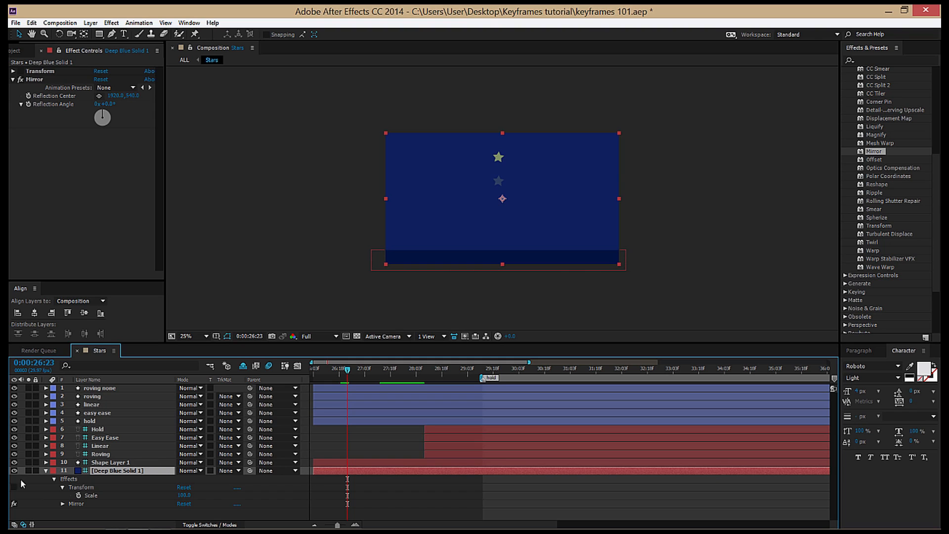
{"action": "left_click", "coordinate": [45, 471]}
{"action": "left_click", "coordinate": [45, 471]}
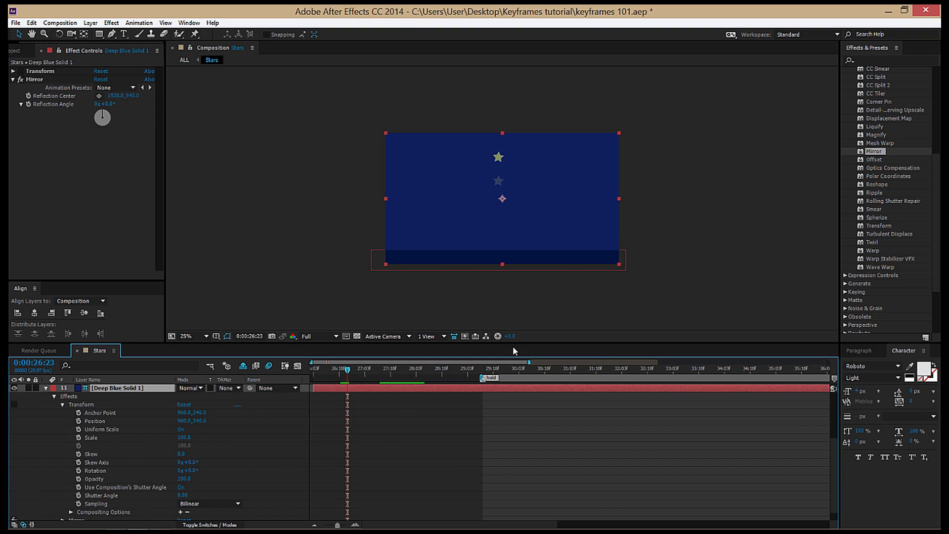
{"action": "scroll", "coordinate": [512, 347], "scroll_direction": "up", "scroll_amount": 1}
{"action": "left_click", "coordinate": [107, 350]}
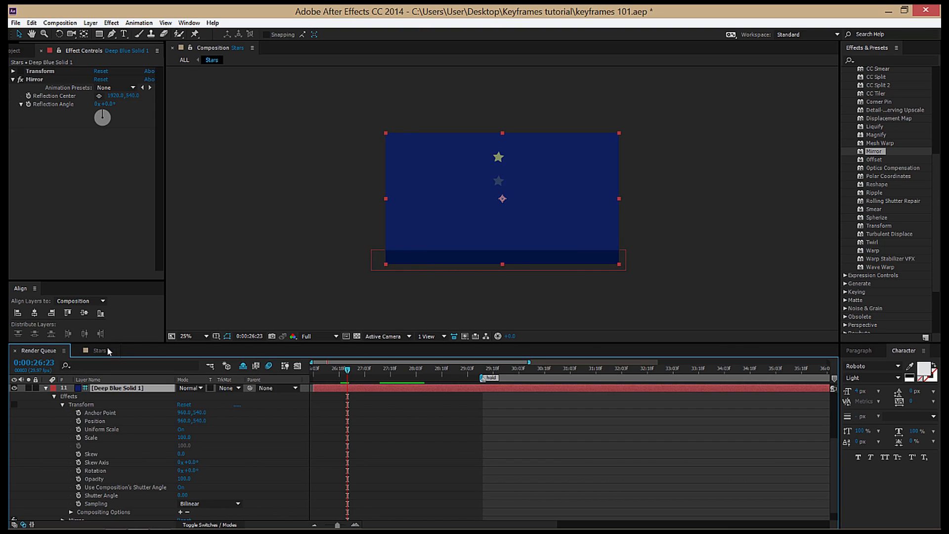
{"action": "scroll", "coordinate": [117, 447], "scroll_direction": "down", "scroll_amount": 2}
{"action": "scroll", "coordinate": [96, 443], "scroll_direction": "up", "scroll_amount": 2}
{"action": "left_click", "coordinate": [96, 442]}
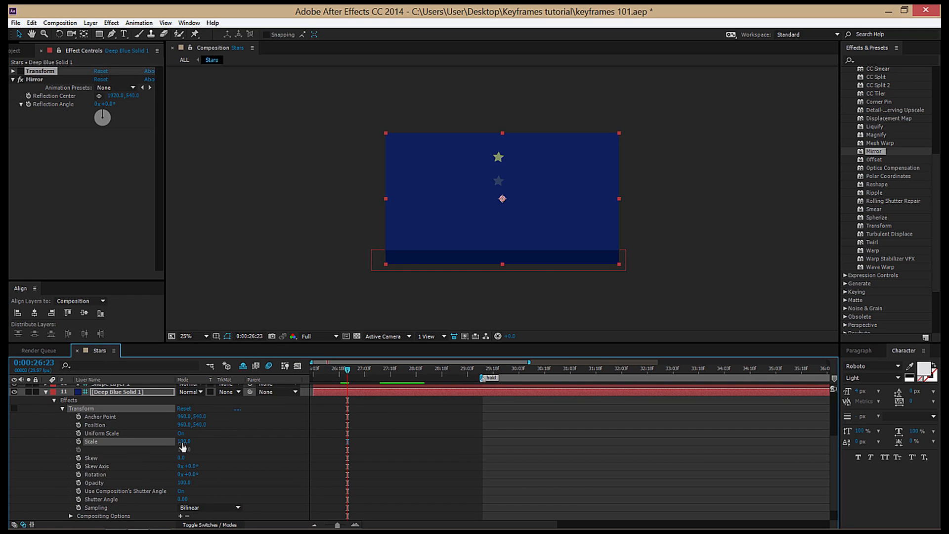
{"action": "left_click", "coordinate": [79, 442]}
Add a second Scale keyframe of 50 to the solid's Transform effect at 0:00:28:03.
{"action": "left_click_drag", "start_coordinate": [350, 378], "coordinate": [358, 376]}
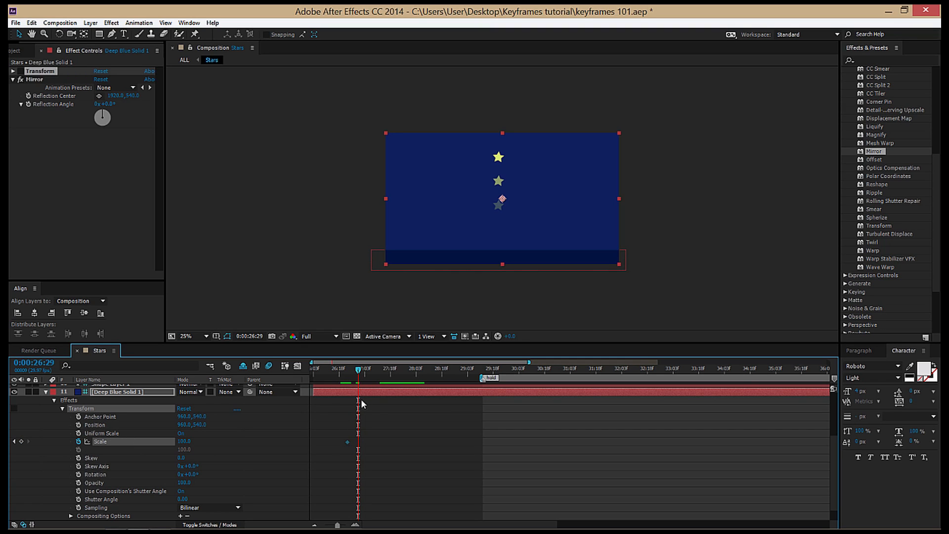
{"action": "left_click_drag", "start_coordinate": [361, 372], "coordinate": [416, 377]}
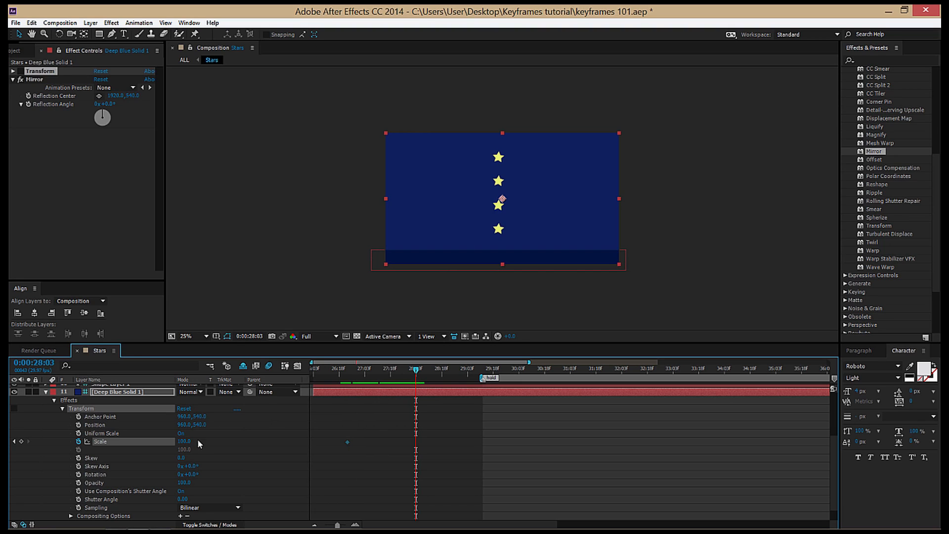
{"action": "left_click", "coordinate": [185, 441]}
{"action": "type", "text": "50"}
{"action": "key", "text": "Return"}
Re-enable the solid's Transform effect and preview its scale animation between 0:00:26:23 and 0:00:28:03.
{"action": "left_click_drag", "start_coordinate": [353, 370], "coordinate": [378, 366]}
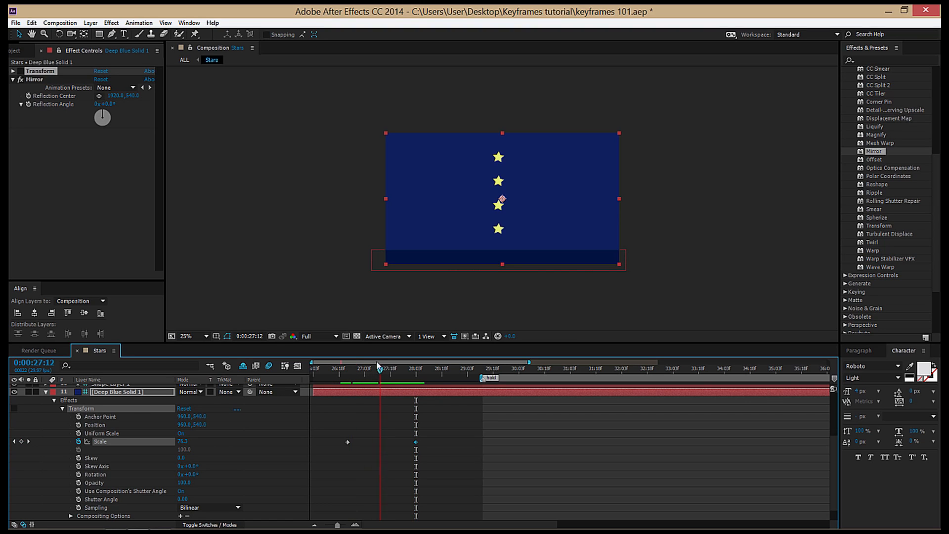
{"action": "left_click", "coordinate": [20, 71]}
{"action": "left_click", "coordinate": [366, 370]}
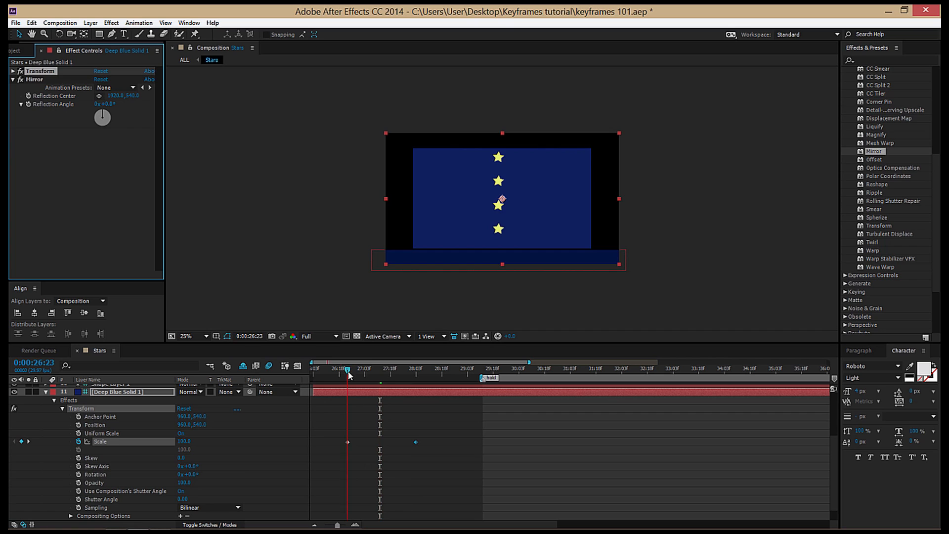
{"action": "left_click_drag", "start_coordinate": [372, 372], "coordinate": [416, 393]}
{"action": "key", "text": "space"}
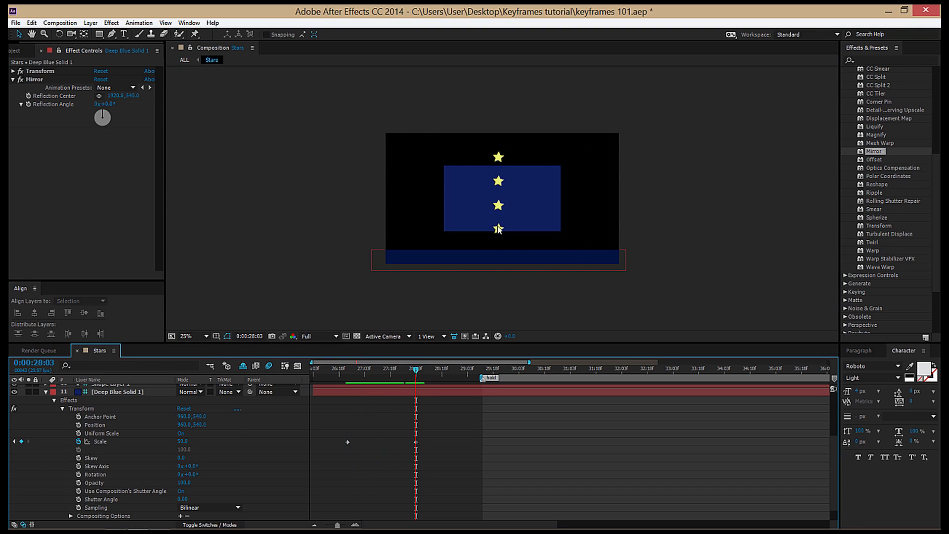
{"action": "left_click_drag", "start_coordinate": [366, 437], "coordinate": [344, 450]}
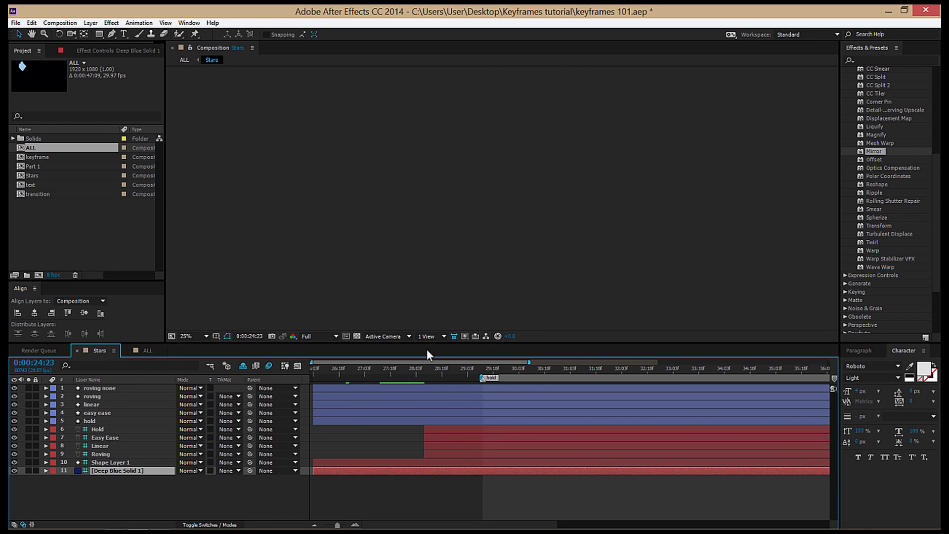
Review the labelled stars from 0:00:29:14 to 0:00:31:01 in the Stars composition.
{"action": "left_click", "coordinate": [486, 369]}
{"action": "scroll", "coordinate": [490, 307], "scroll_direction": "up", "scroll_amount": 2}
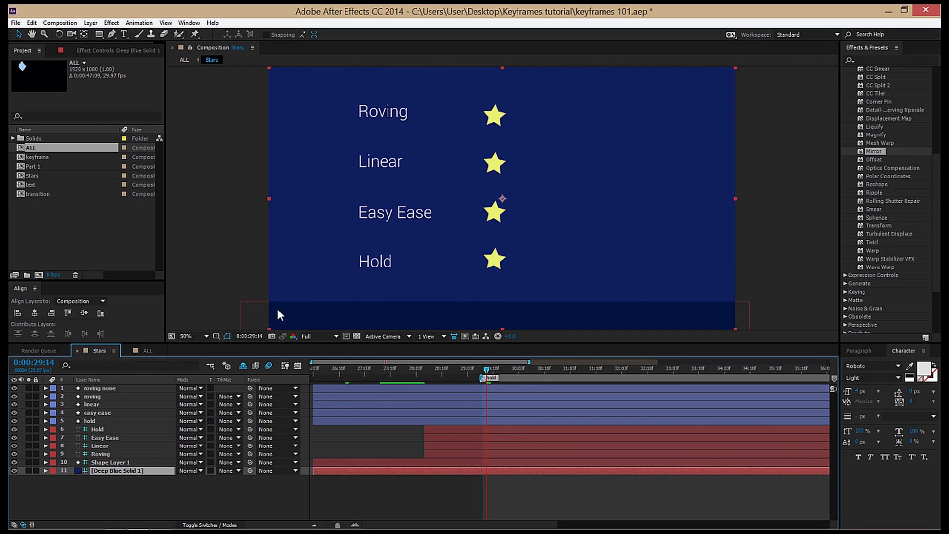
{"action": "left_click_drag", "start_coordinate": [491, 367], "coordinate": [567, 368]}
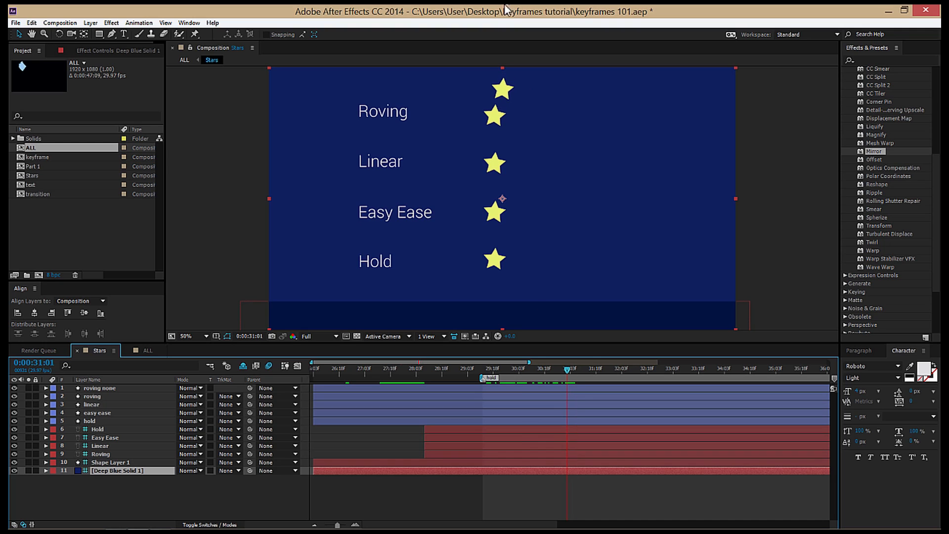
Select the roving none layer and inspect its star's motion path up close.
{"action": "left_click", "coordinate": [122, 388]}
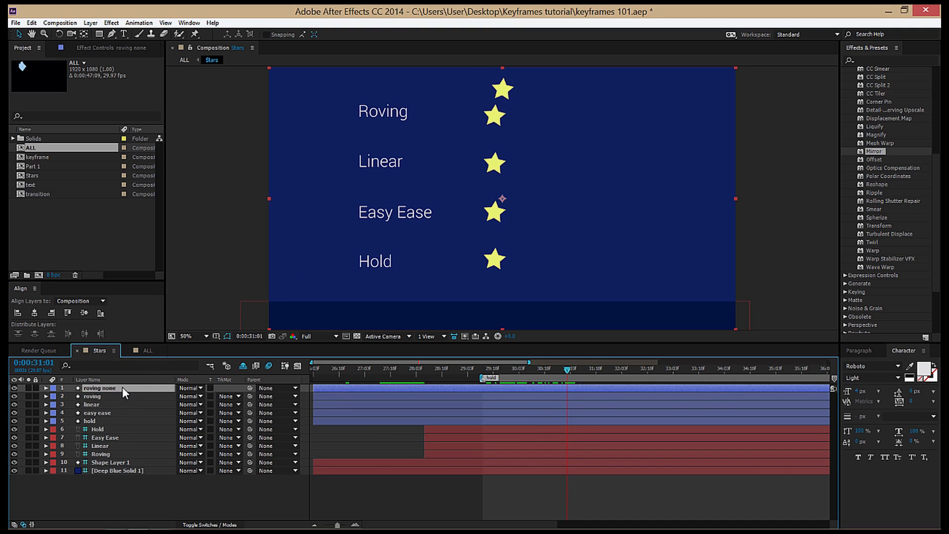
{"action": "key", "text": "slash"}
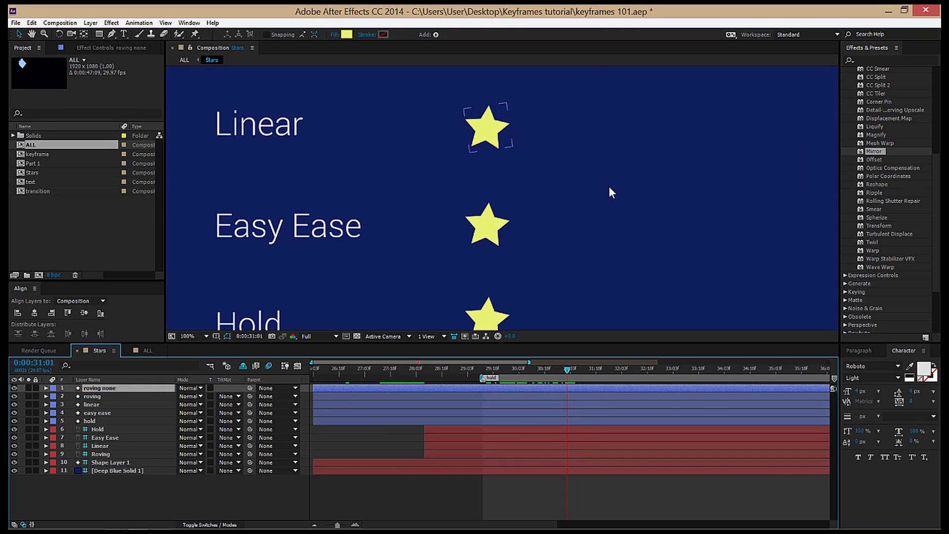
{"action": "mouse_move", "coordinate": [621, 171]}
{"action": "left_mouse_down"}
{"action": "mouse_move", "coordinate": [618, 224]}
{"action": "mouse_move", "coordinate": [587, 254]}
{"action": "left_mouse_up"}
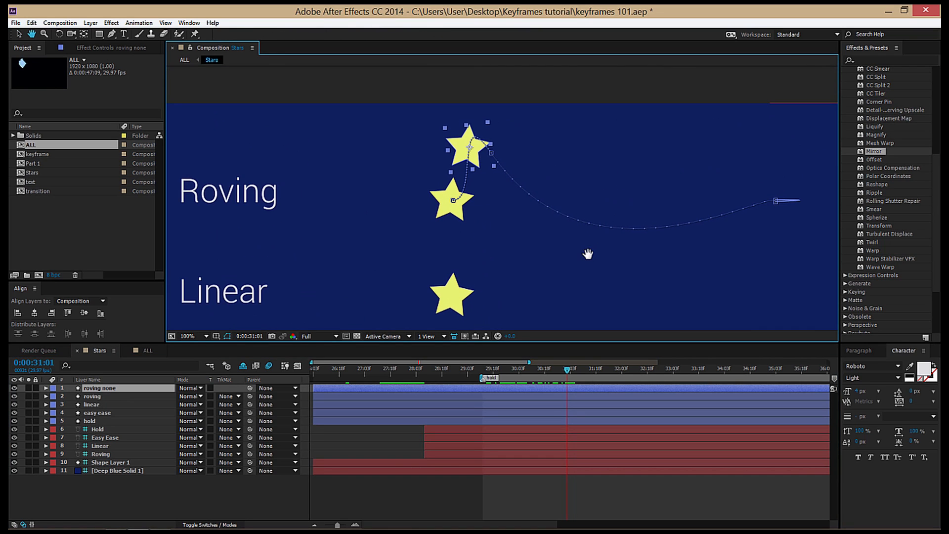
{"action": "scroll", "coordinate": [460, 199], "scroll_direction": "up", "scroll_amount": 2}
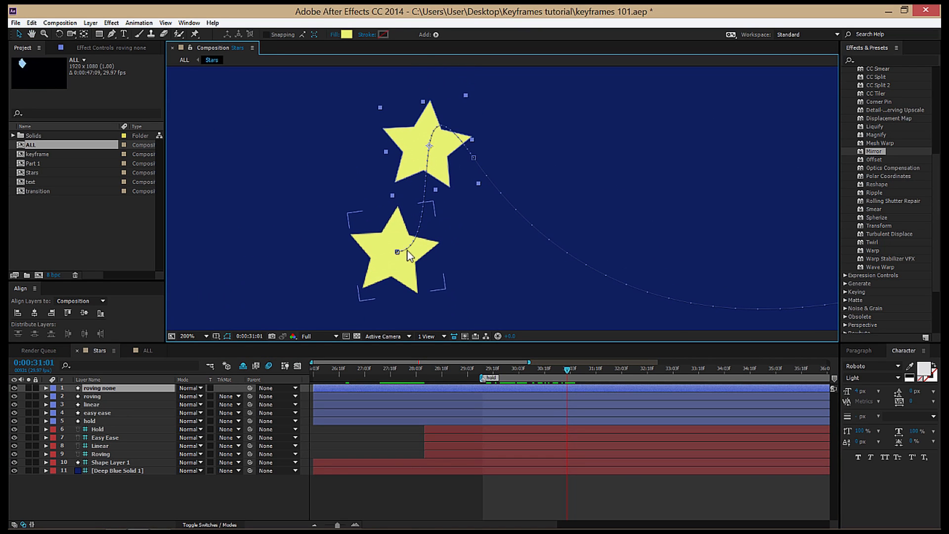
Step the roving none star frame by frame along its motion path from 0:00:30:16 to the middle keyframe at 0:00:31:15.
{"action": "left_click_drag", "start_coordinate": [505, 368], "coordinate": [541, 363]}
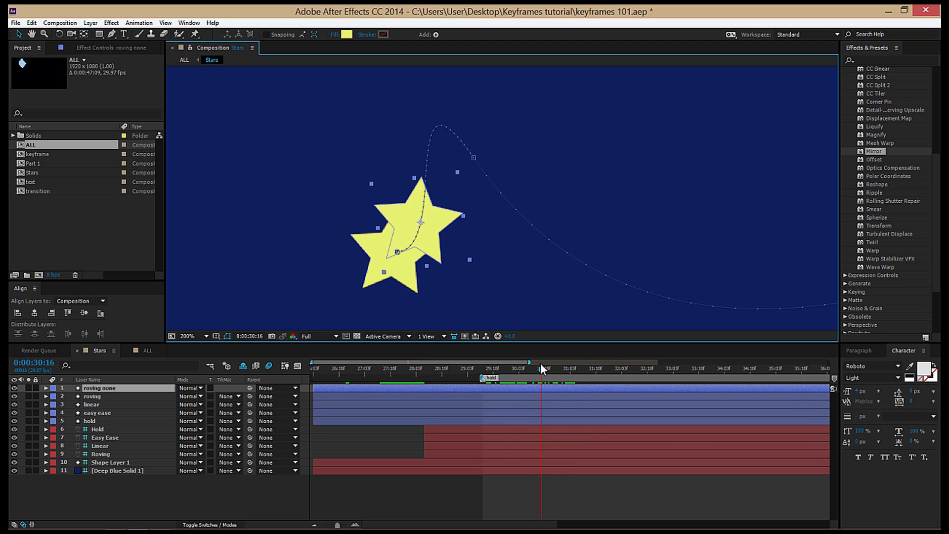
{"action": "key", "text": "Page_Down"}
{"action": "key", "text": "Page_Down"}
{"action": "key", "text": "Page_Down"}
{"action": "key", "text": "Page_Down"}
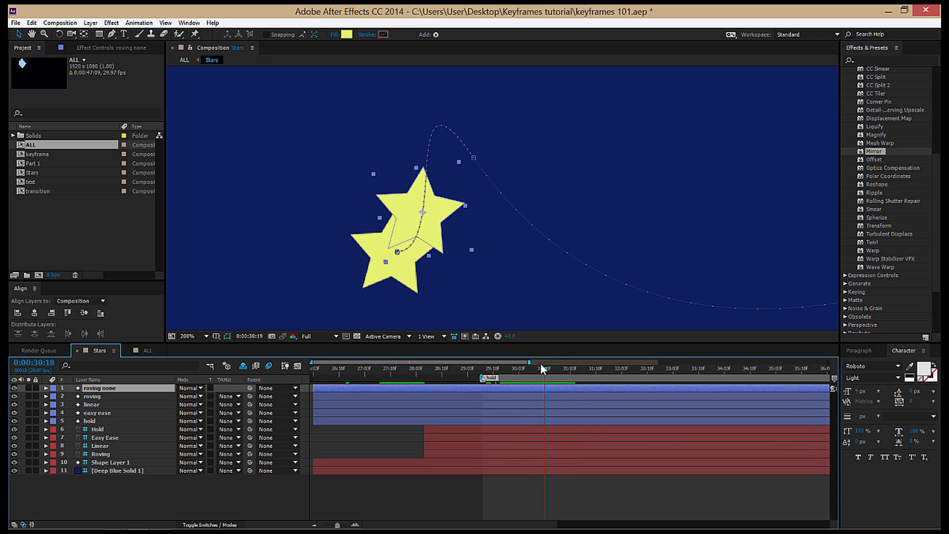
{"action": "key", "text": "Page_Down"}
{"action": "key", "text": "Page_Down"}
{"action": "key", "text": "Page_Down"}
{"action": "key", "text": "Page_Down"}
{"action": "key", "text": "Page_Down"}
{"action": "key", "text": "Page_Down"}
{"action": "key", "text": "Page_Down"}
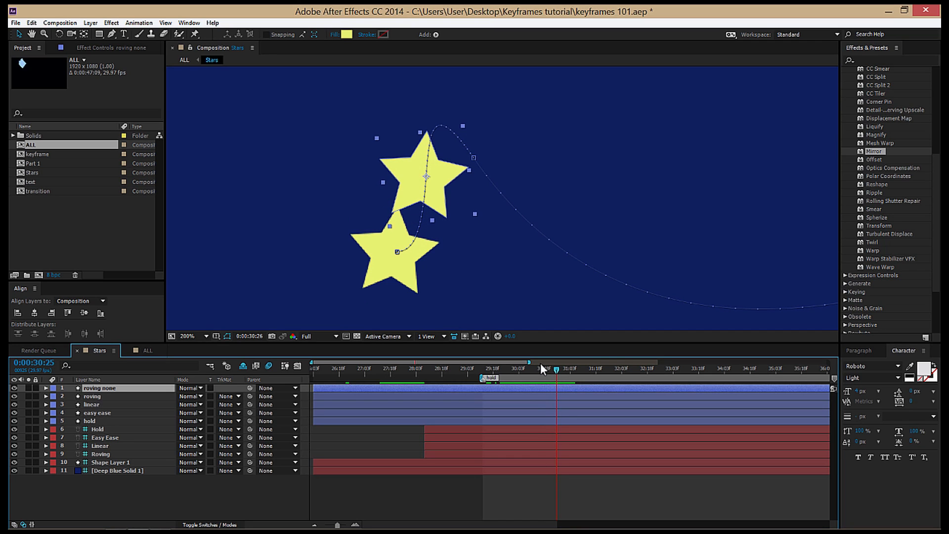
{"action": "key", "text": "Page_Down"}
{"action": "key", "text": "Page_Down"}
{"action": "key", "text": "Page_Down"}
{"action": "key", "text": "Page_Down"}
{"action": "key", "text": "Page_Down"}
{"action": "key", "text": "Page_Down"}
{"action": "key", "text": "Page_Down"}
{"action": "key", "text": "Page_Down"}
{"action": "key", "text": "Page_Down"}
{"action": "key", "text": "Page_Down"}
{"action": "key", "text": "Page_Down"}
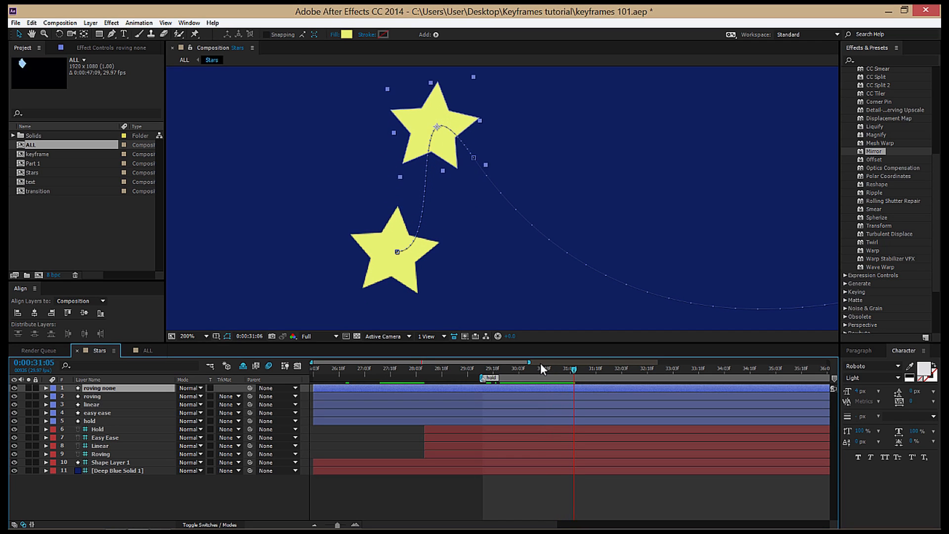
{"action": "key", "text": "Page_Down"}
{"action": "key", "text": "Page_Down"}
{"action": "key", "text": "Page_Down"}
{"action": "key", "text": "Page_Down"}
{"action": "key", "text": "Page_Down"}
{"action": "key", "text": "Page_Down"}
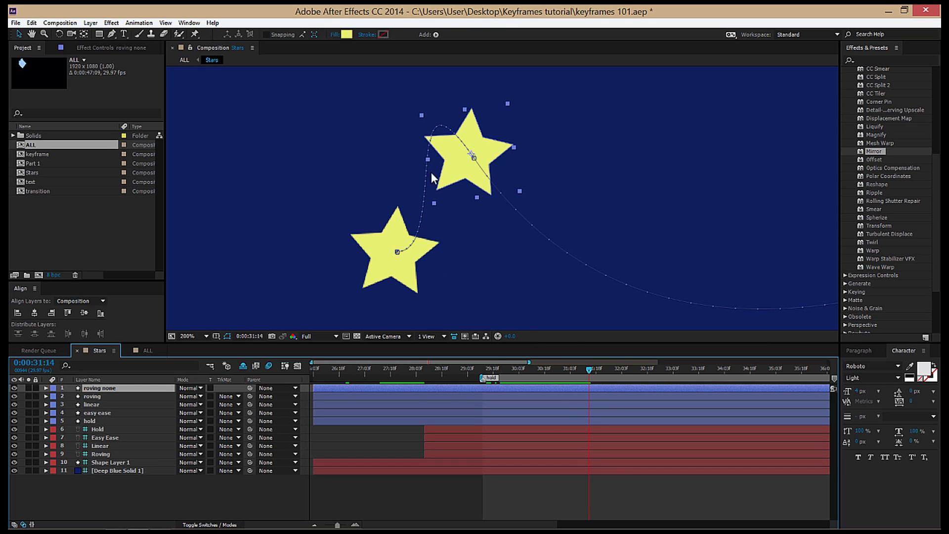
{"action": "left_click_drag", "start_coordinate": [589, 369], "coordinate": [590, 341]}
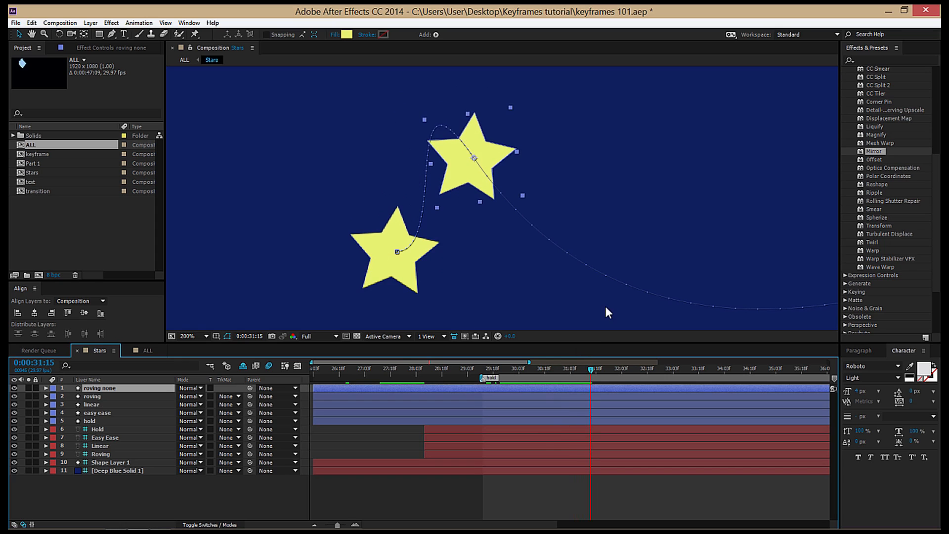
Play and scrub the roving none star's movement along its whole motion path up to about 0:00:32:23.
{"action": "key", "text": "comma"}
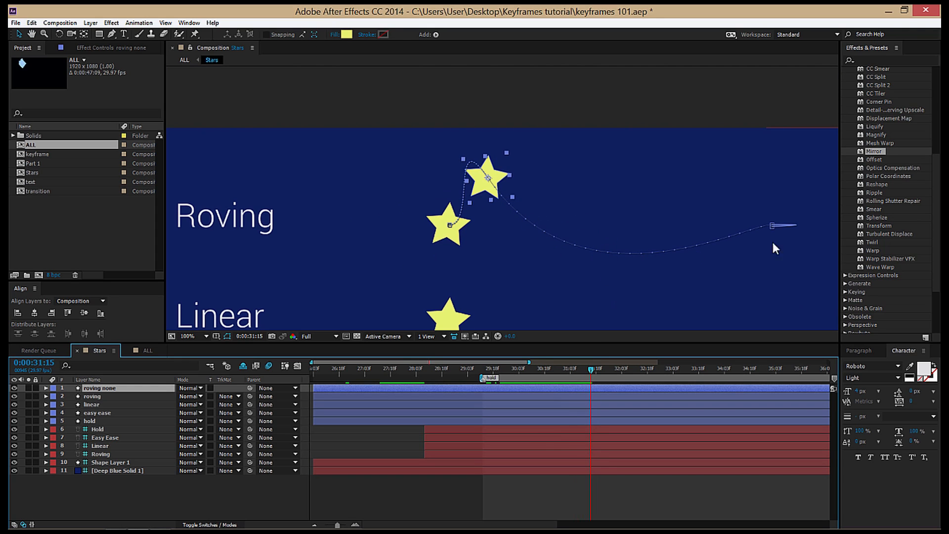
{"action": "key", "text": "period"}
{"action": "scroll", "coordinate": [536, 193], "scroll_direction": "down", "scroll_amount": 1}
{"action": "left_click_drag", "start_coordinate": [590, 201], "coordinate": [574, 194]}
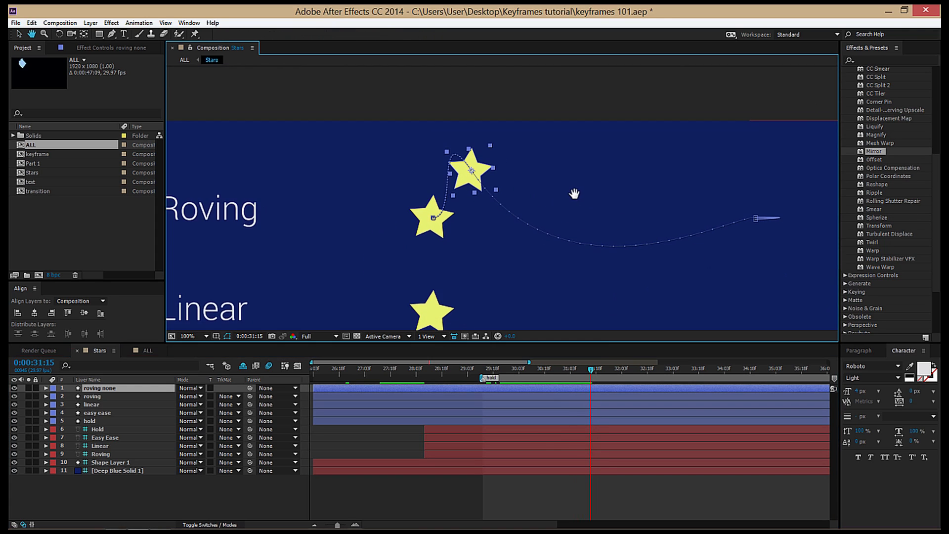
{"action": "key", "text": "Page_Down"}
{"action": "key", "text": "Page_Down"}
{"action": "key", "text": "space"}
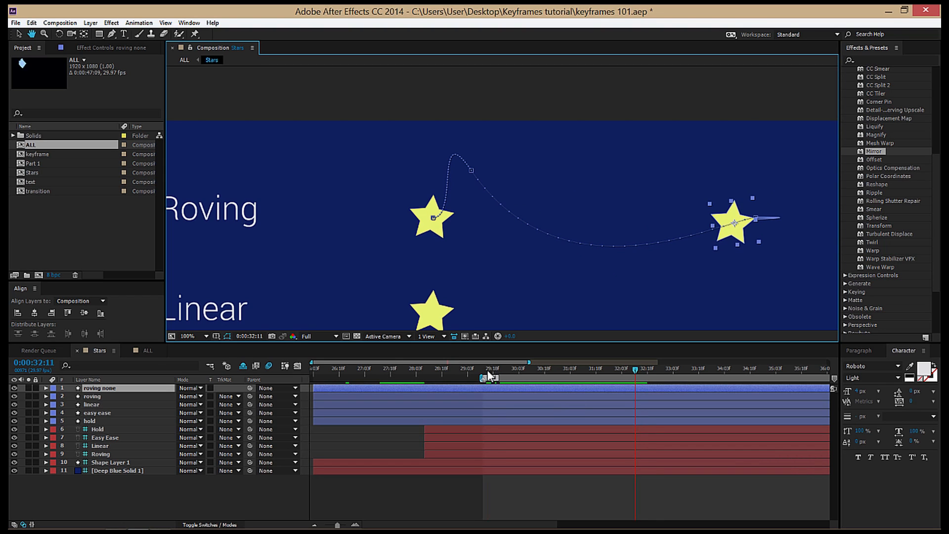
{"action": "left_click", "coordinate": [527, 370]}
{"action": "left_click_drag", "start_coordinate": [536, 372], "coordinate": [654, 378]}
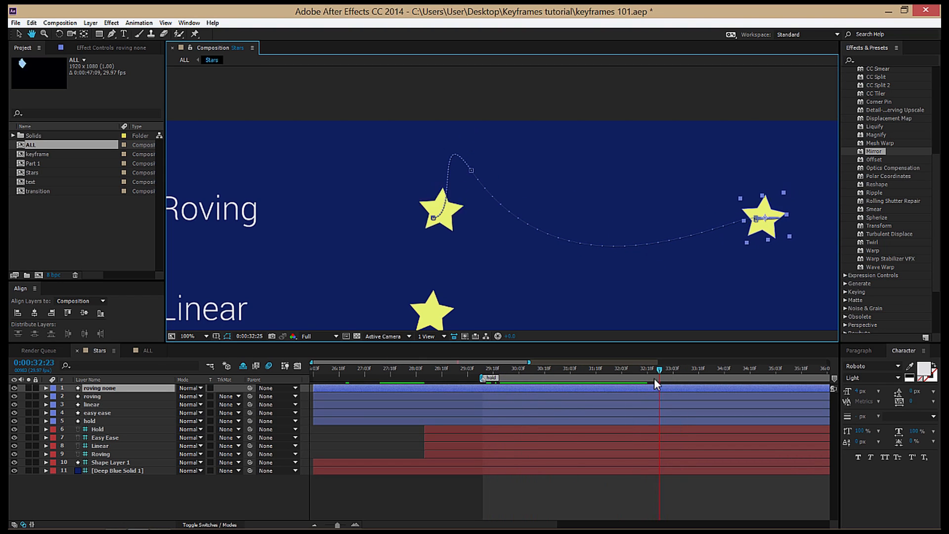
Select the roving layer, inspect its motion path, reveal its keyframes and scrub to its Position keyframe around 0:00:33:07.
{"action": "key", "text": "v"}
{"action": "left_click", "coordinate": [99, 396]}
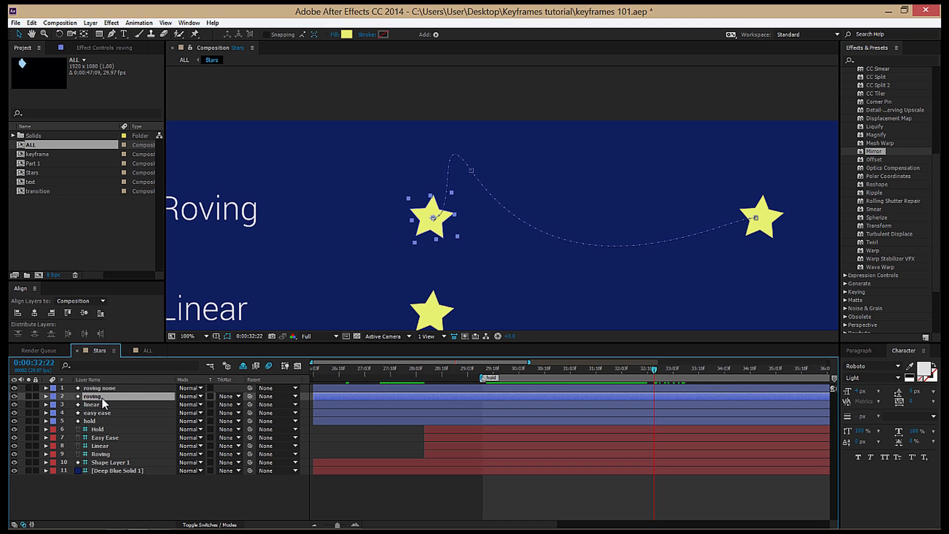
{"action": "key", "text": "period"}
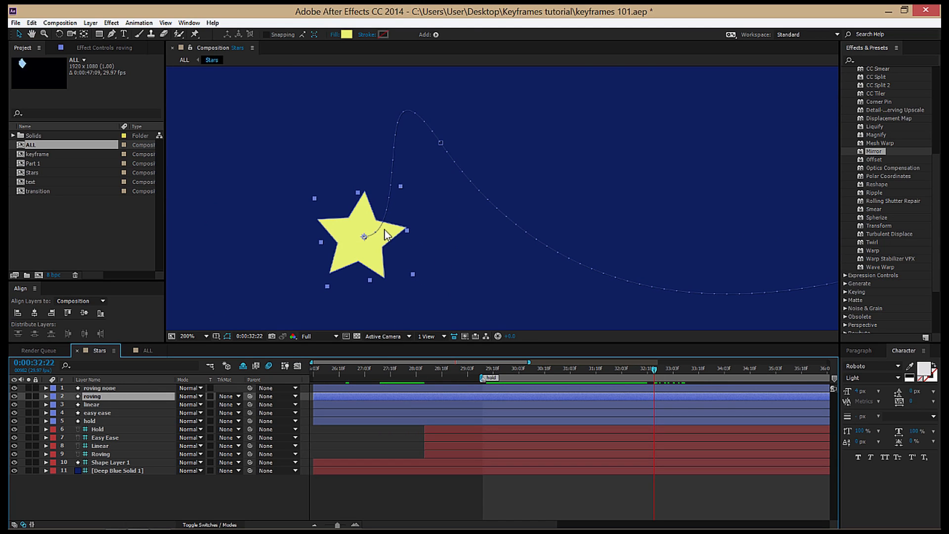
{"action": "key", "text": "comma"}
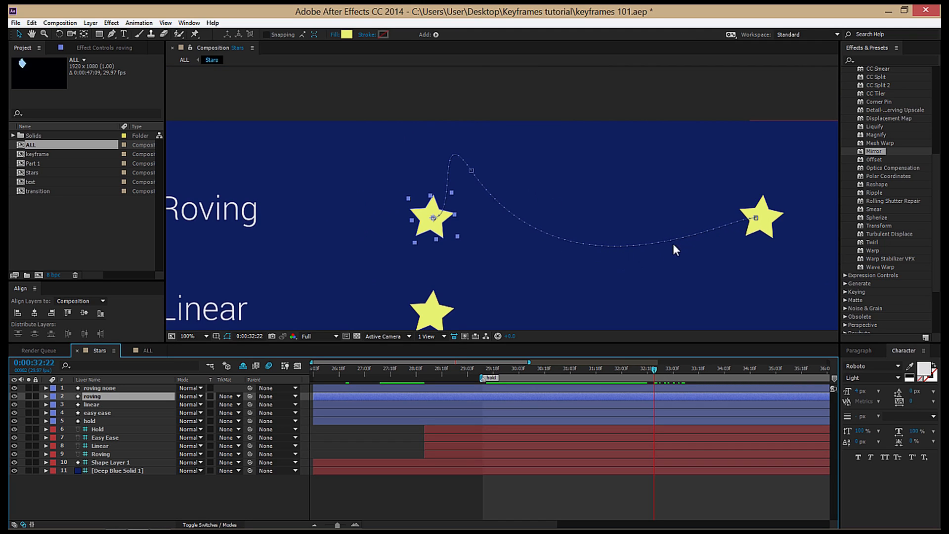
{"action": "key", "text": "u"}
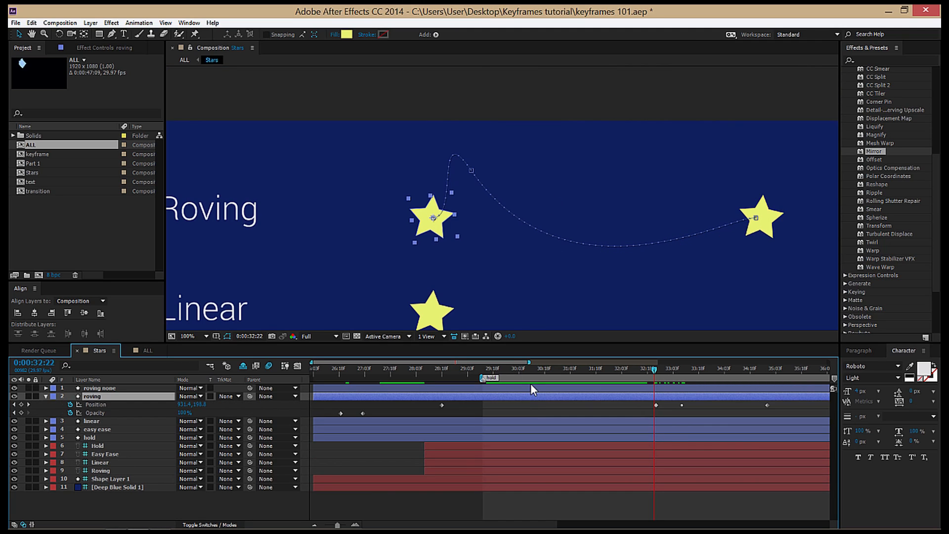
{"action": "key", "text": "space"}
{"action": "left_click_drag", "start_coordinate": [677, 394], "coordinate": [565, 369]}
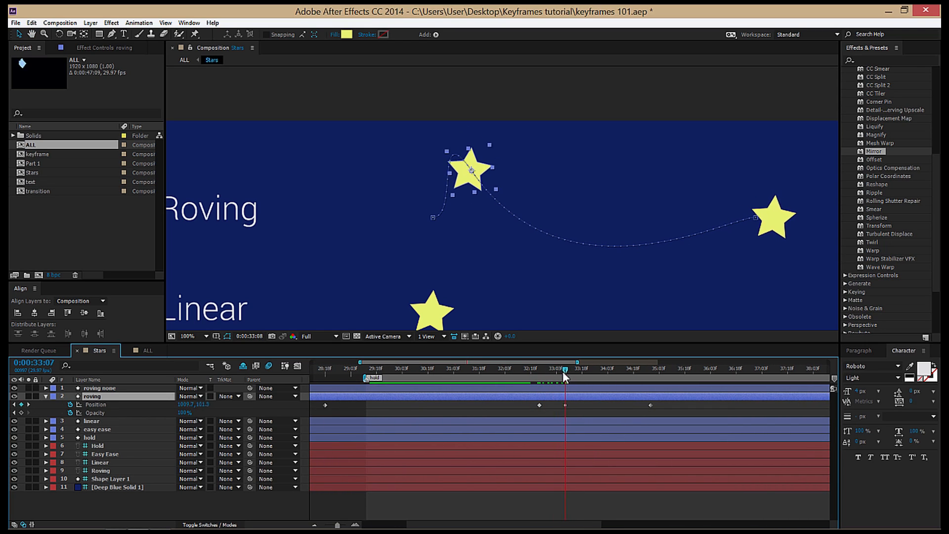
Reveal the roving none layer's keyframes and delete its last Position keyframe.
{"action": "left_click", "coordinate": [563, 389]}
{"action": "key", "text": "u"}
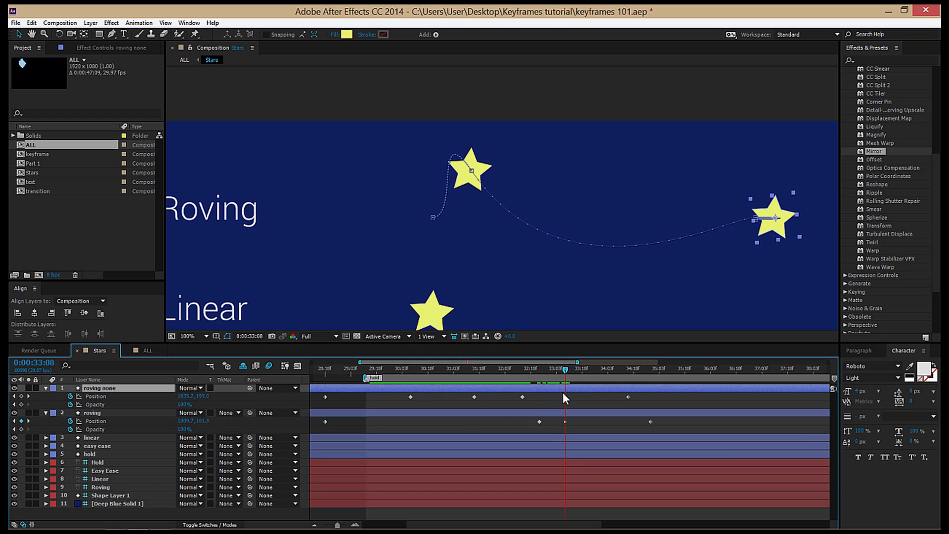
{"action": "key", "text": "minus"}
{"action": "key", "text": "minus"}
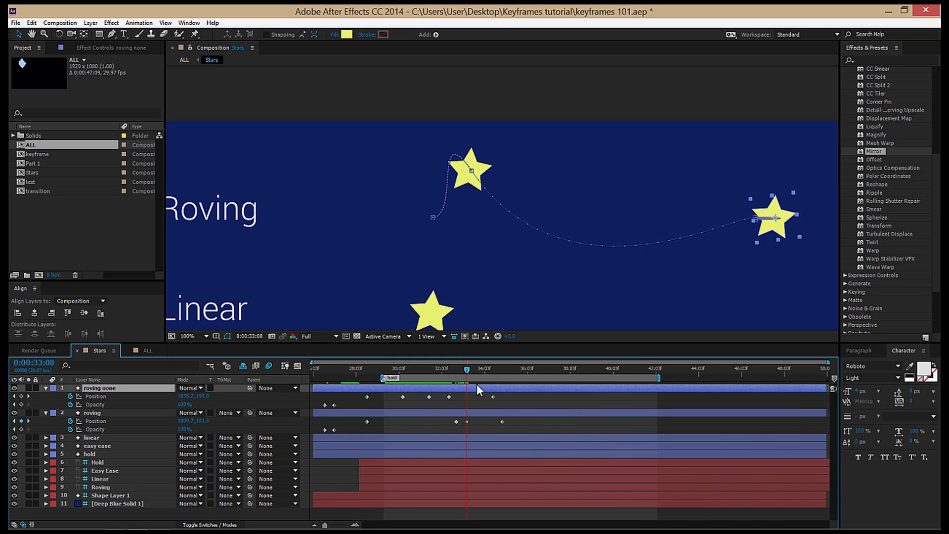
{"action": "mouse_move", "coordinate": [470, 372]}
{"action": "left_mouse_down"}
{"action": "mouse_move", "coordinate": [489, 371]}
{"action": "mouse_move", "coordinate": [482, 379]}
{"action": "left_mouse_up"}
{"action": "key", "text": "Delete"}
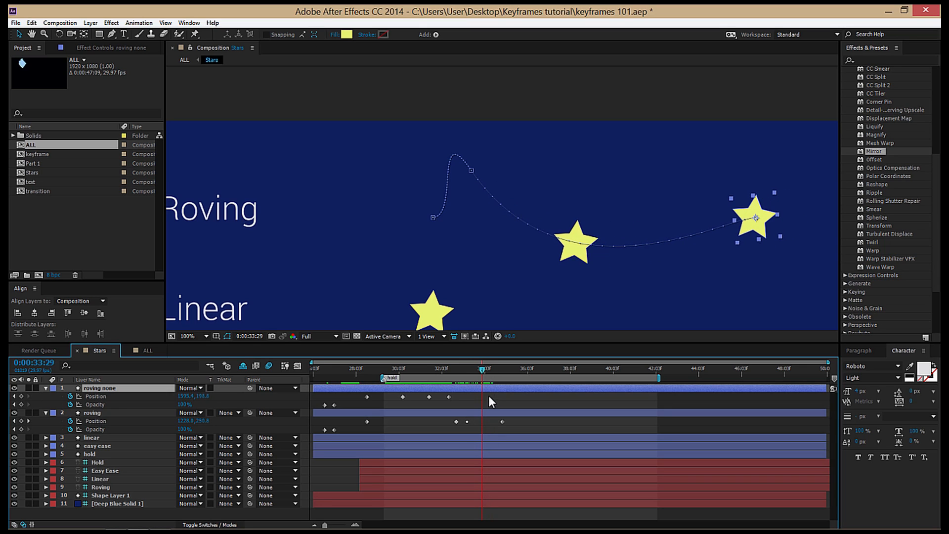
Shift roving none's remaining Position keyframes later to line up with the start and end of the roving layer's movement.
{"action": "left_click_drag", "start_coordinate": [490, 388], "coordinate": [578, 401]}
{"action": "scroll", "coordinate": [512, 399], "scroll_direction": "up", "scroll_amount": 2}
{"action": "left_click_drag", "start_coordinate": [453, 387], "coordinate": [454, 387]}
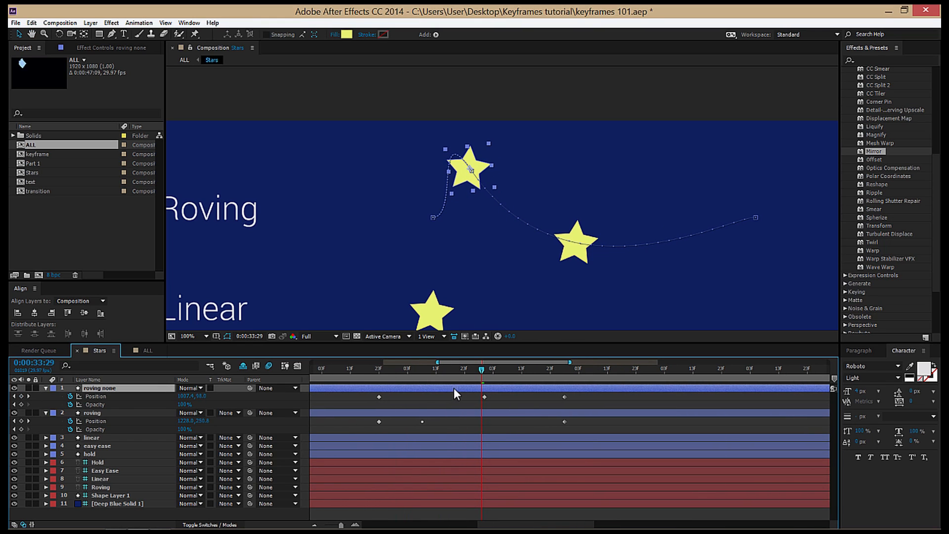
Change the roving layer's label colour to dark green to tell the two stars' motion paths apart.
{"action": "left_click_drag", "start_coordinate": [379, 373], "coordinate": [413, 372]}
{"action": "left_click", "coordinate": [470, 156]}
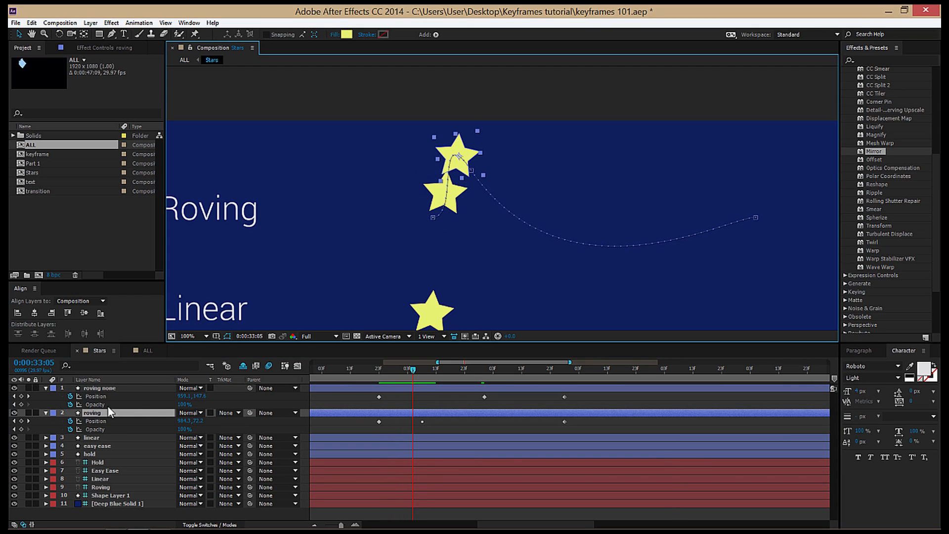
{"action": "left_click", "coordinate": [53, 413]}
{"action": "left_click", "coordinate": [68, 398]}
{"action": "left_click", "coordinate": [53, 414]}
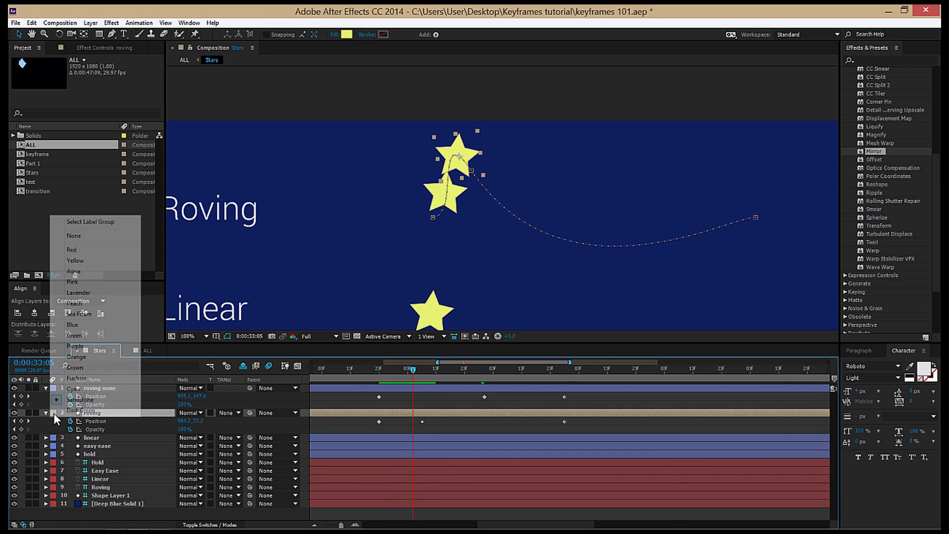
{"action": "left_click", "coordinate": [59, 410]}
Scrub both stars to 0:00:34:04 and compare the spacing of the points along their motion paths.
{"action": "left_click", "coordinate": [421, 372]}
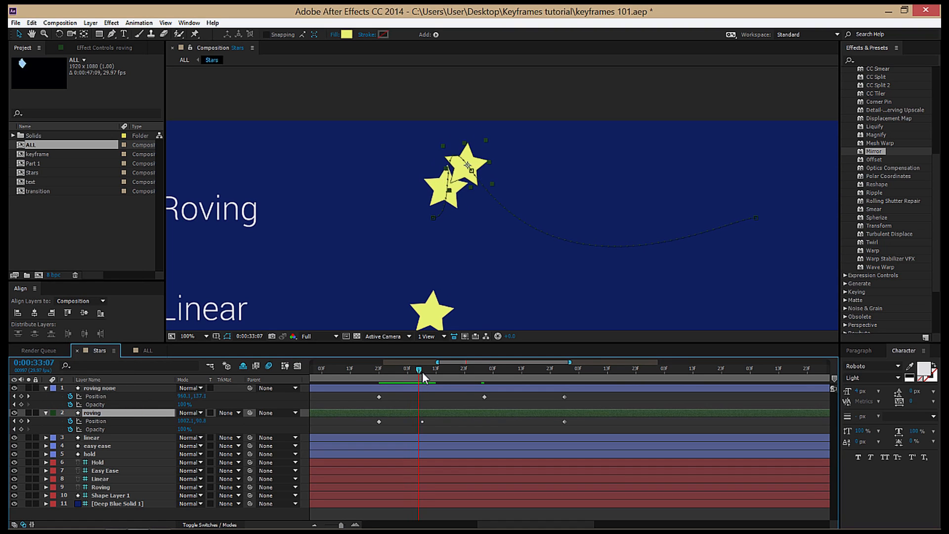
{"action": "left_click_drag", "start_coordinate": [422, 372], "coordinate": [495, 366]}
{"action": "scroll", "coordinate": [501, 199], "scroll_direction": "up", "scroll_amount": 1}
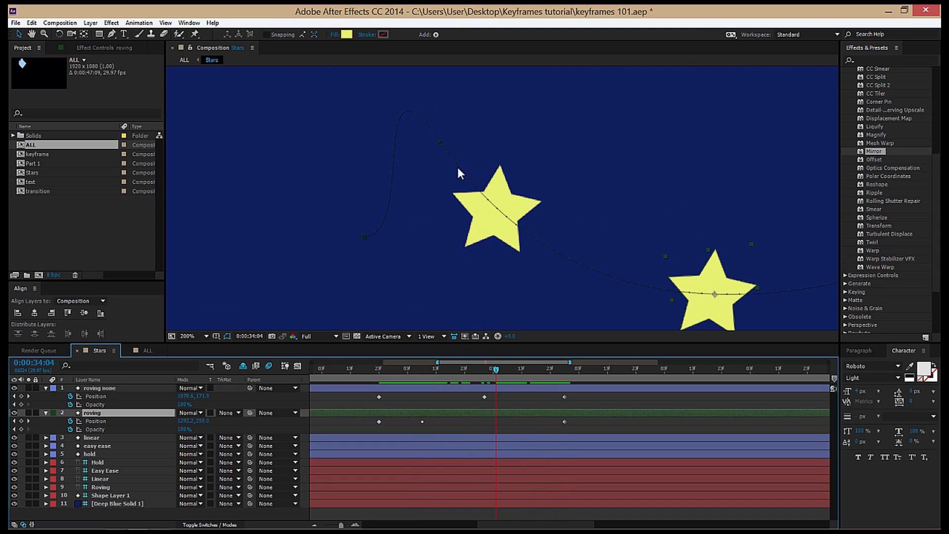
{"action": "scroll", "coordinate": [495, 194], "scroll_direction": "down", "scroll_amount": 1}
{"action": "left_click_drag", "start_coordinate": [525, 210], "coordinate": [508, 197]}
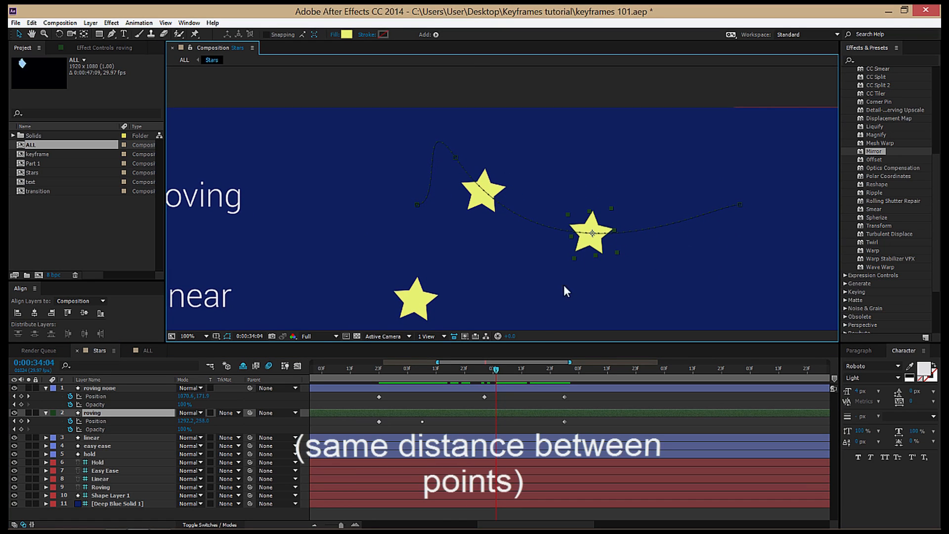
Hide the roving layer, select roving none and move the playhead to its middle Position keyframe at 0:00:34:00.
{"action": "left_click", "coordinate": [483, 393]}
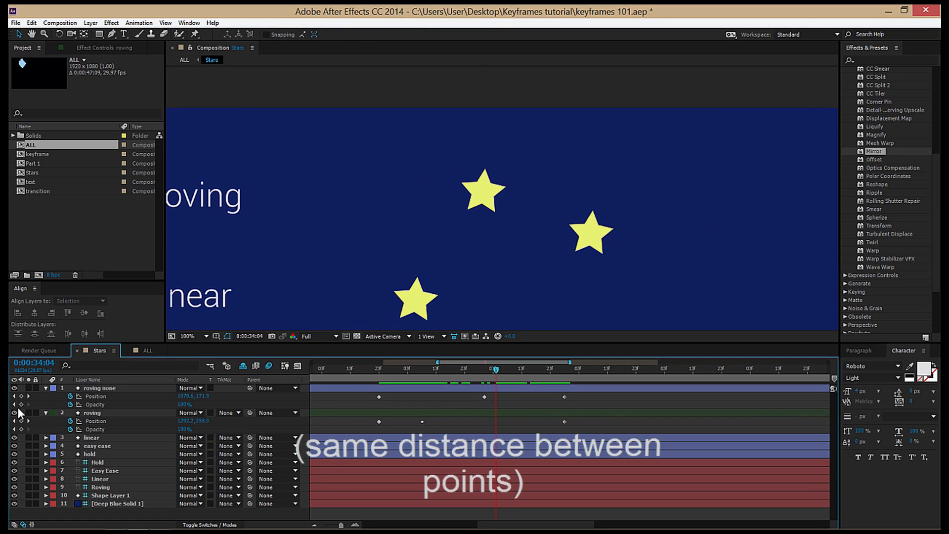
{"action": "left_click", "coordinate": [404, 387]}
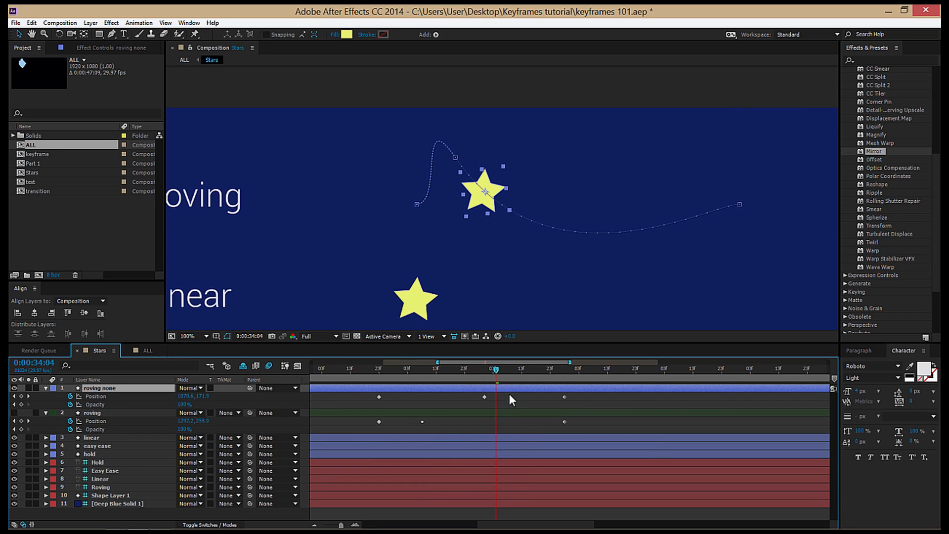
{"action": "left_click", "coordinate": [470, 371]}
{"action": "left_click_drag", "start_coordinate": [476, 372], "coordinate": [485, 372]}
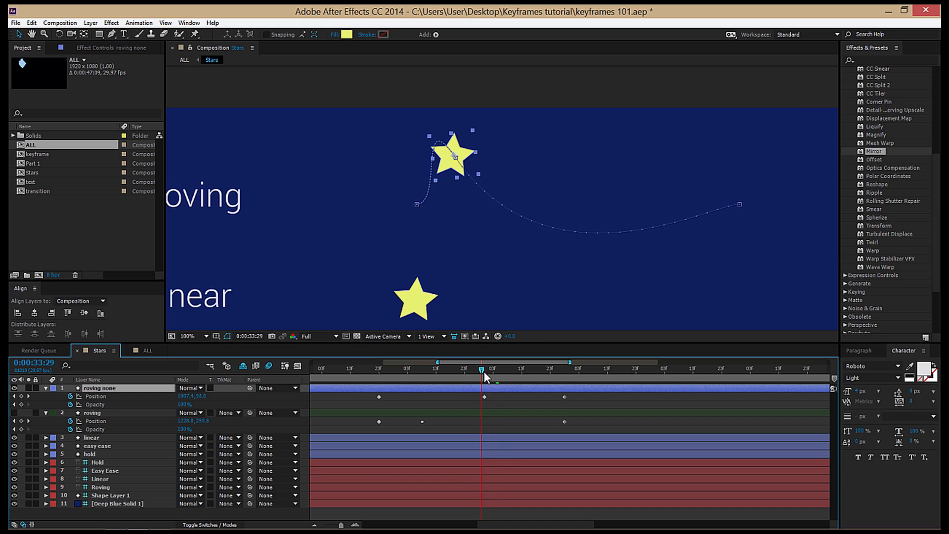
Set roving none's middle Position keyframe to rove across time and scrub the star's movement at 0:00:32:28.
{"action": "right_click", "coordinate": [485, 397]}
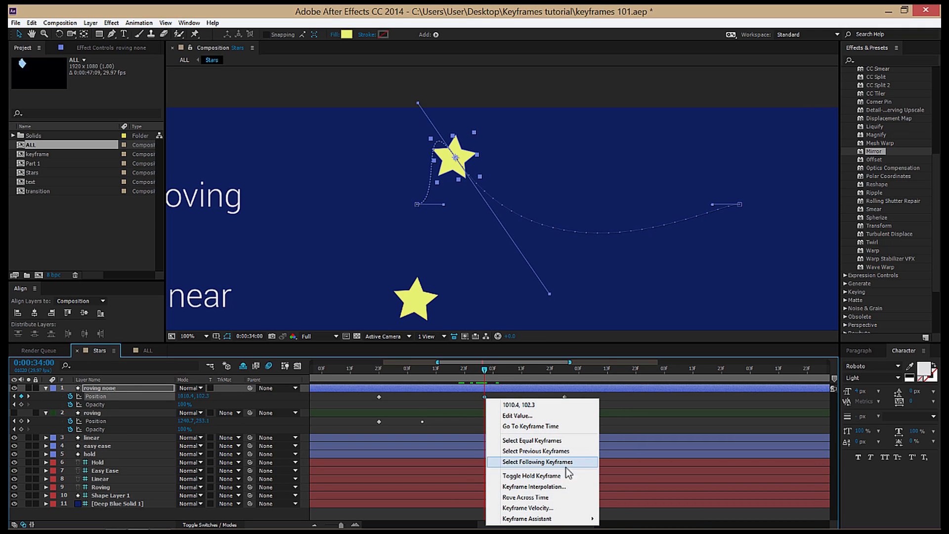
{"action": "left_click", "coordinate": [526, 497]}
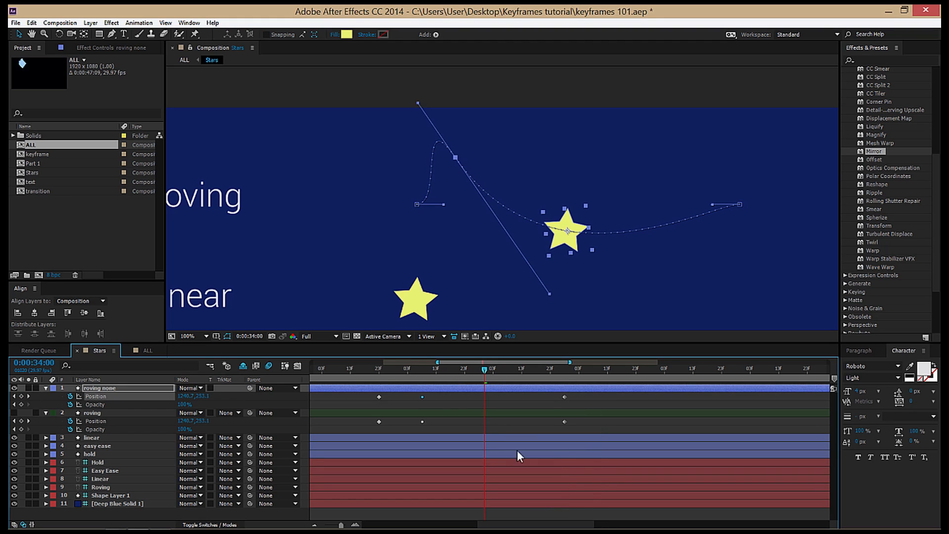
{"action": "left_click", "coordinate": [387, 370]}
{"action": "left_click_drag", "start_coordinate": [387, 370], "coordinate": [394, 372]}
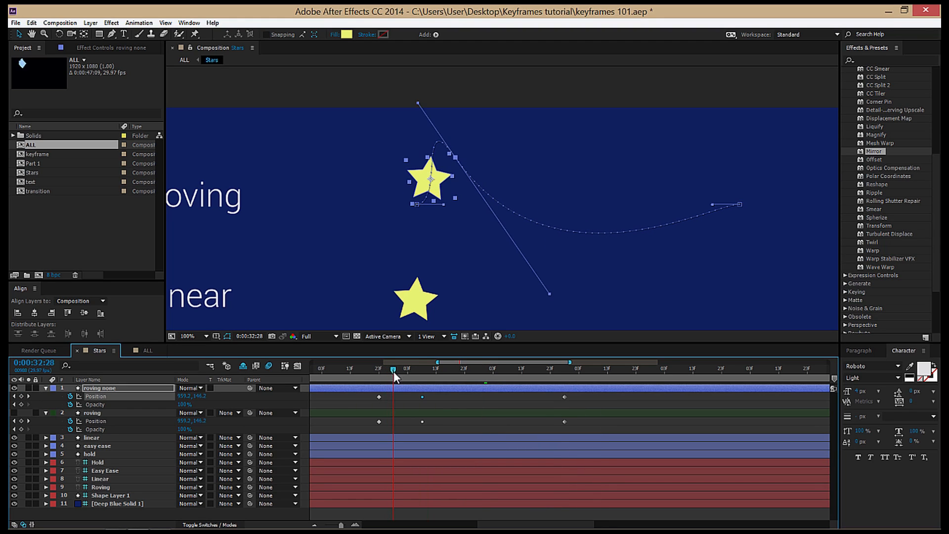
{"action": "key", "text": "minus"}
{"action": "key", "text": "minus"}
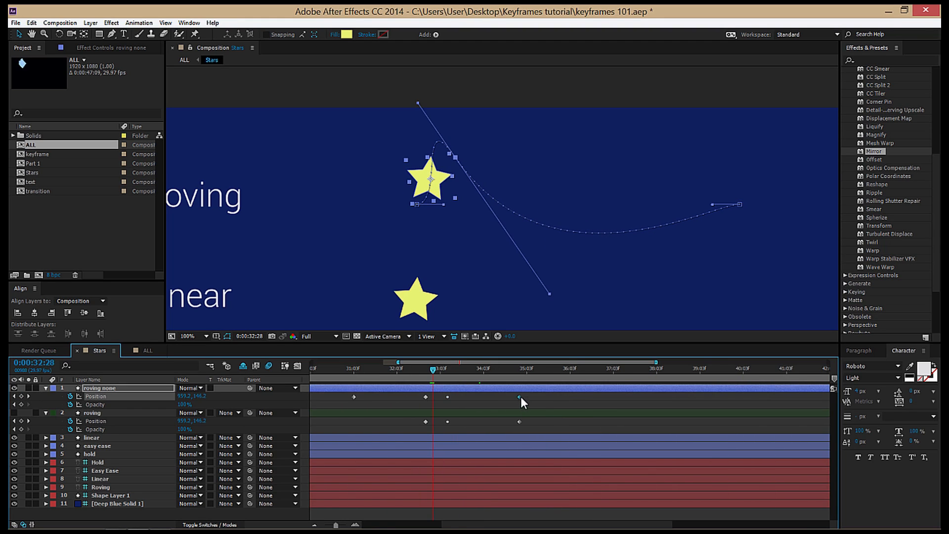
Try moving roving none's last Position keyframe slightly later, and undo both that move and the roving setting.
{"action": "mouse_move", "coordinate": [520, 396]}
{"action": "left_mouse_down"}
{"action": "mouse_move", "coordinate": [622, 405]}
{"action": "mouse_move", "coordinate": [527, 400]}
{"action": "left_mouse_up"}
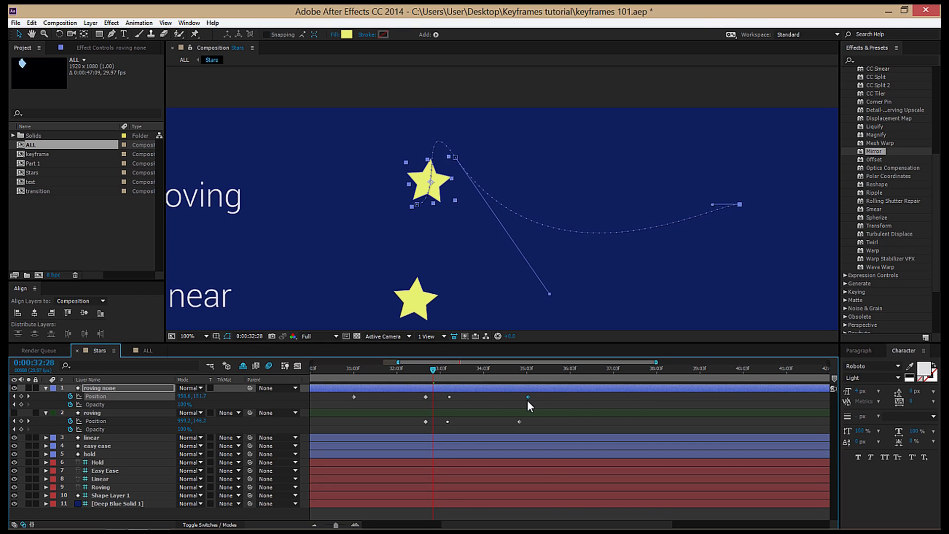
{"action": "key", "text": "ctrl+z"}
{"action": "key", "text": "ctrl+z"}
{"action": "key", "text": "ctrl+z"}
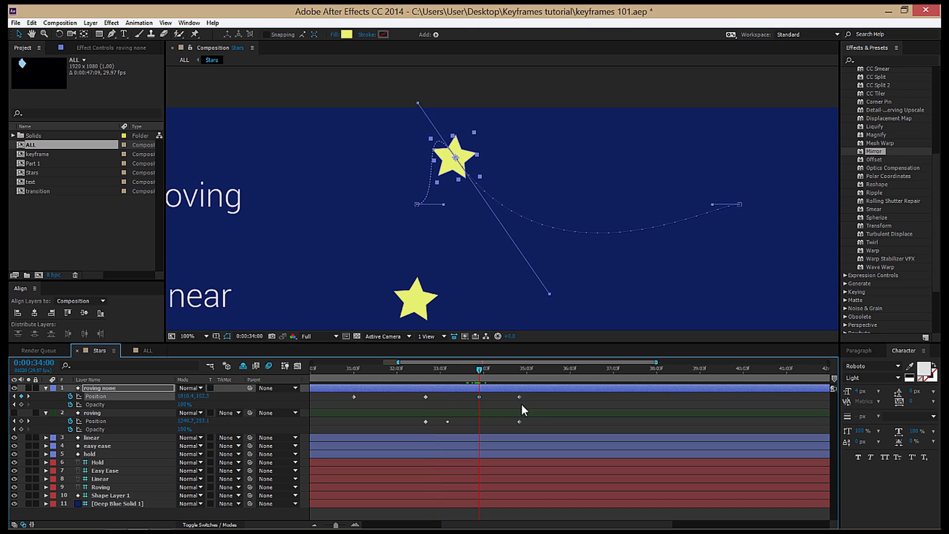
Move roving none's last Position keyframe far out to about 0:00:38:24, and bring it back to about 0:00:34:12 to compare path spacing.
{"action": "left_click", "coordinate": [487, 397]}
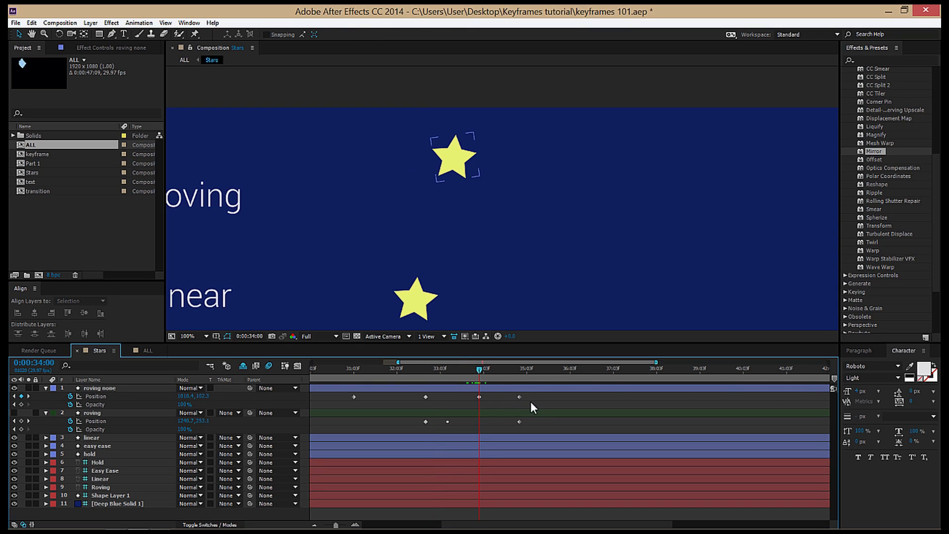
{"action": "left_click_drag", "start_coordinate": [519, 397], "coordinate": [577, 393]}
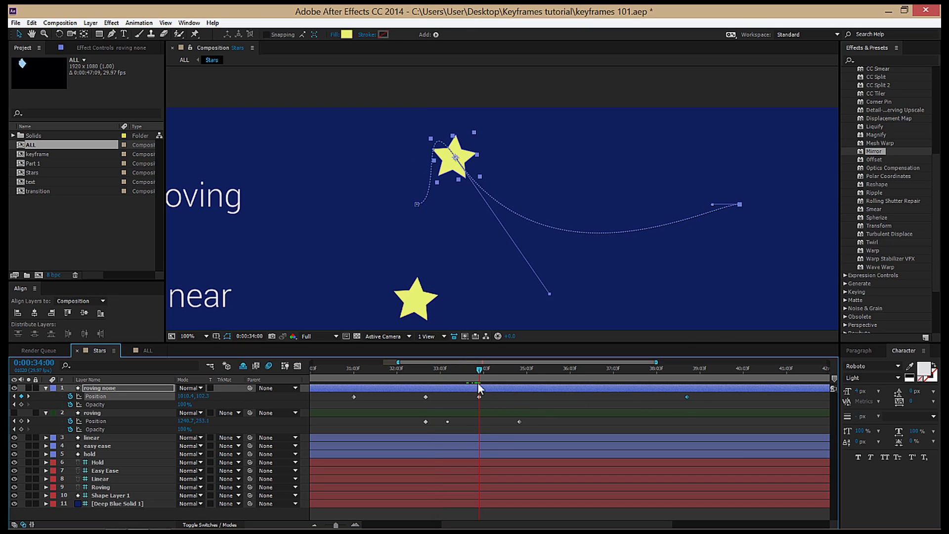
{"action": "left_click_drag", "start_coordinate": [686, 397], "coordinate": [494, 387]}
{"action": "left_click_drag", "start_coordinate": [587, 395], "coordinate": [741, 392]}
{"action": "left_click_drag", "start_coordinate": [482, 368], "coordinate": [684, 397]}
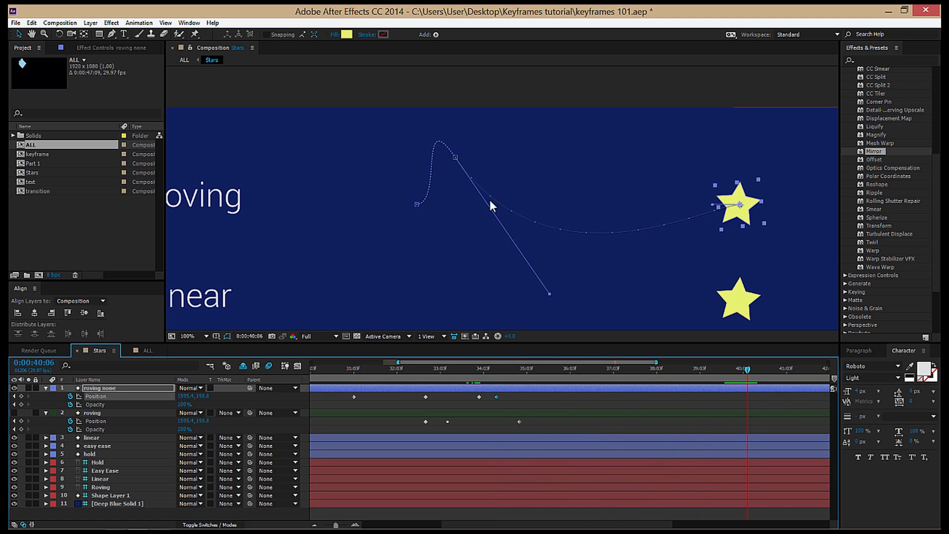
{"action": "scroll", "coordinate": [499, 221], "scroll_direction": "down", "scroll_amount": 2}
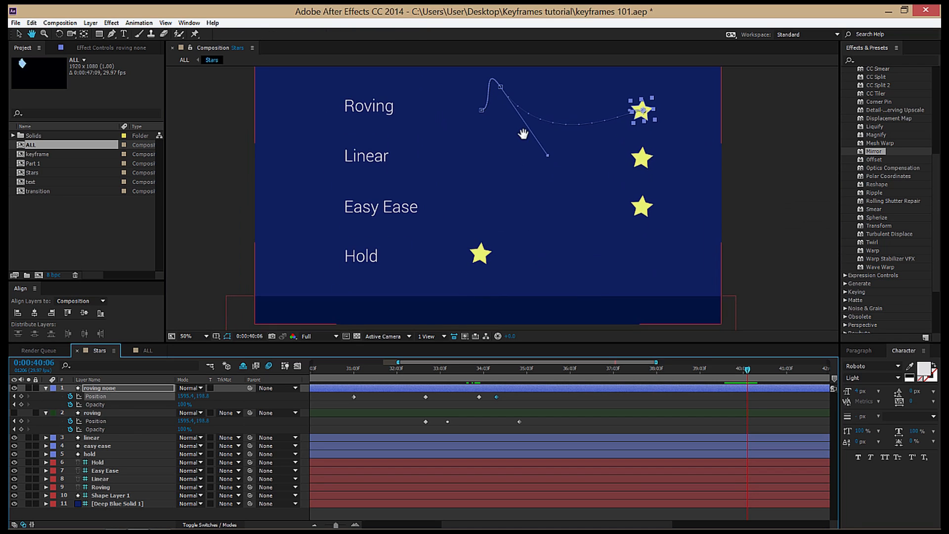
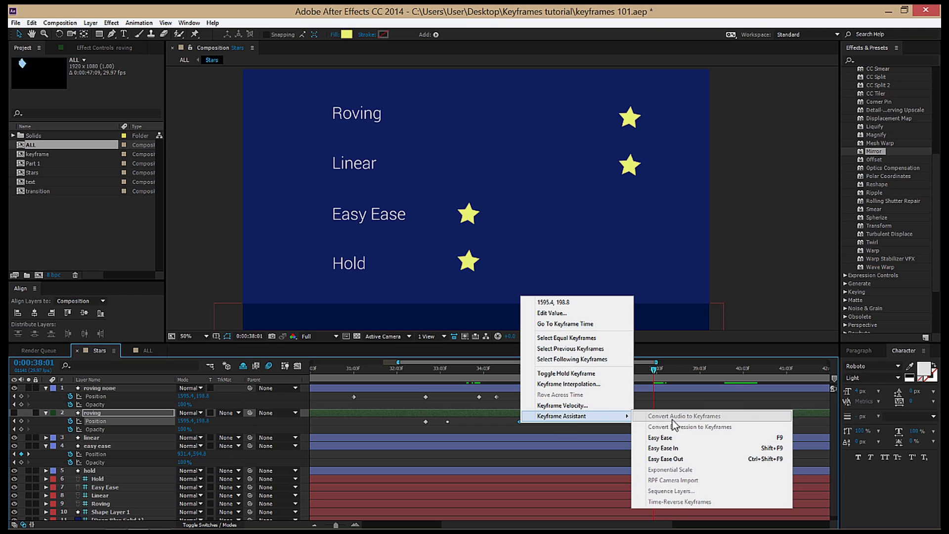
Select both Position keyframes of the easy ease layer and examine their speed curve in the Graph Editor.
{"action": "left_click", "coordinate": [776, 435]}
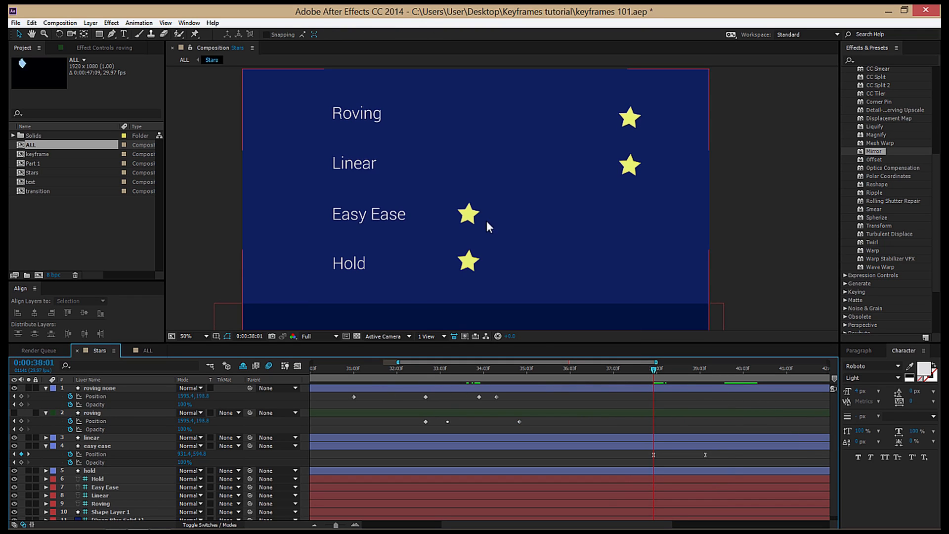
{"action": "left_click", "coordinate": [731, 468]}
{"action": "left_click_drag", "start_coordinate": [729, 465], "coordinate": [643, 451]}
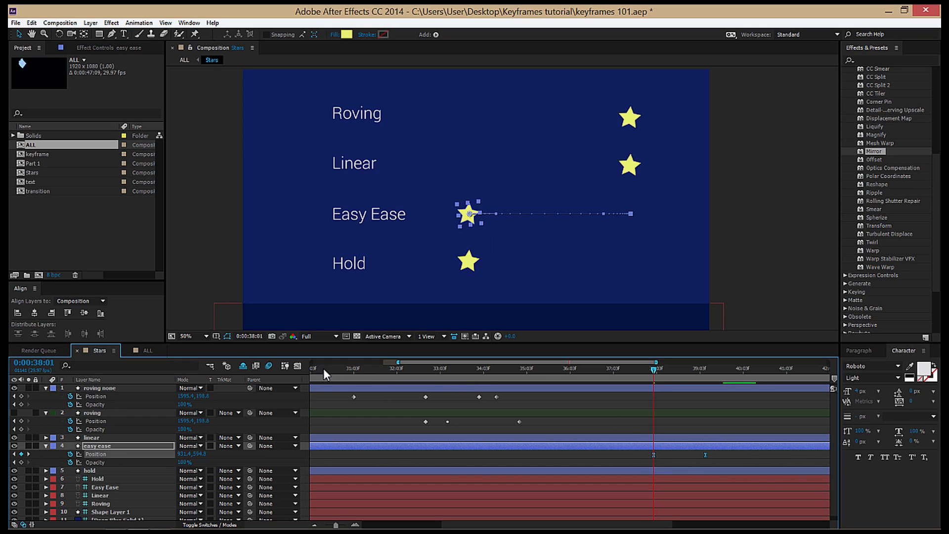
{"action": "left_click", "coordinate": [303, 366]}
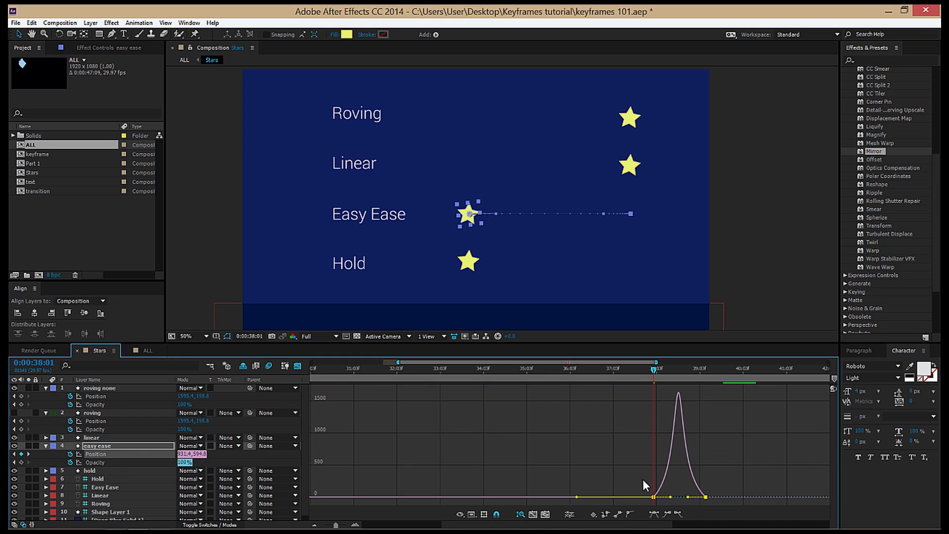
{"action": "scroll", "coordinate": [658, 476], "scroll_direction": "up", "scroll_amount": 2}
{"action": "left_click_drag", "start_coordinate": [612, 450], "coordinate": [510, 433]}
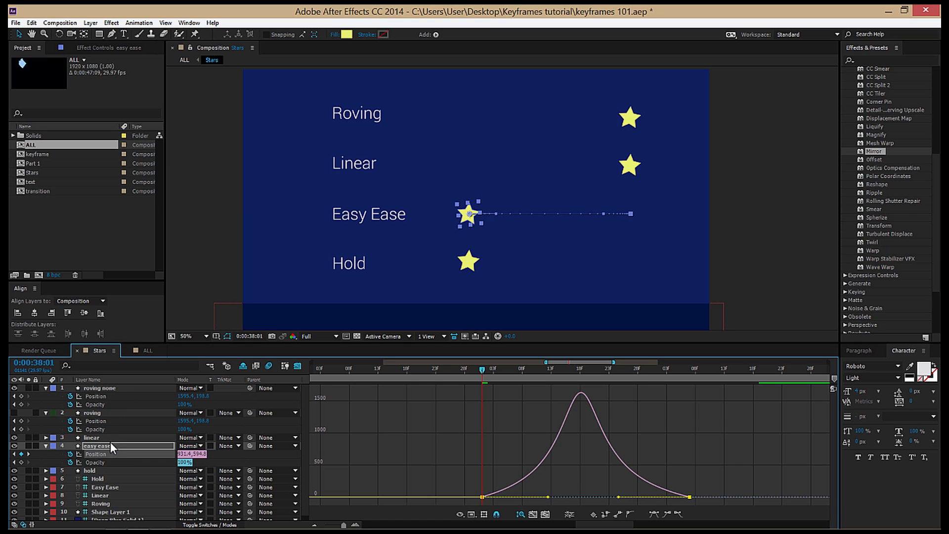
Show the linear layer's speed graph and examine it from the first keyframe to the last one at 0:00:37:04.
{"action": "left_click", "coordinate": [122, 437]}
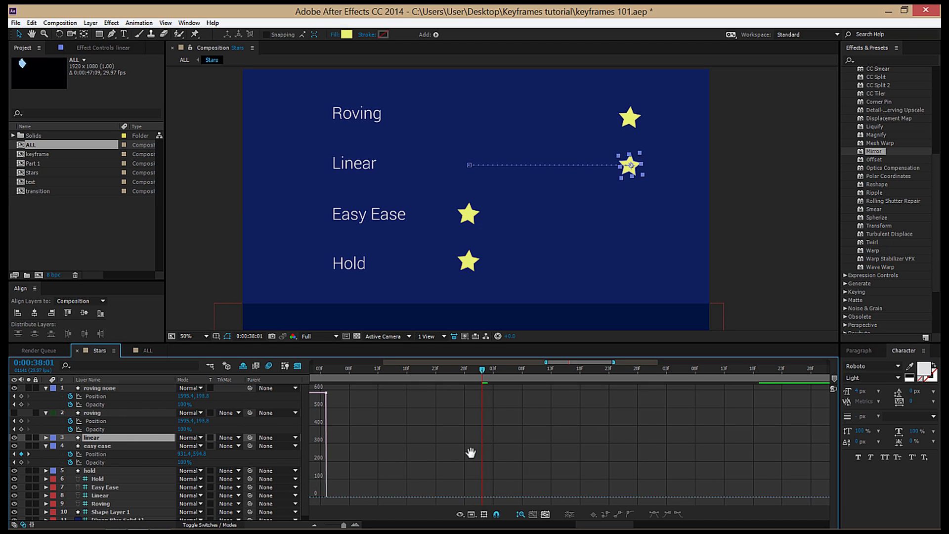
{"action": "left_click_drag", "start_coordinate": [471, 453], "coordinate": [765, 445]}
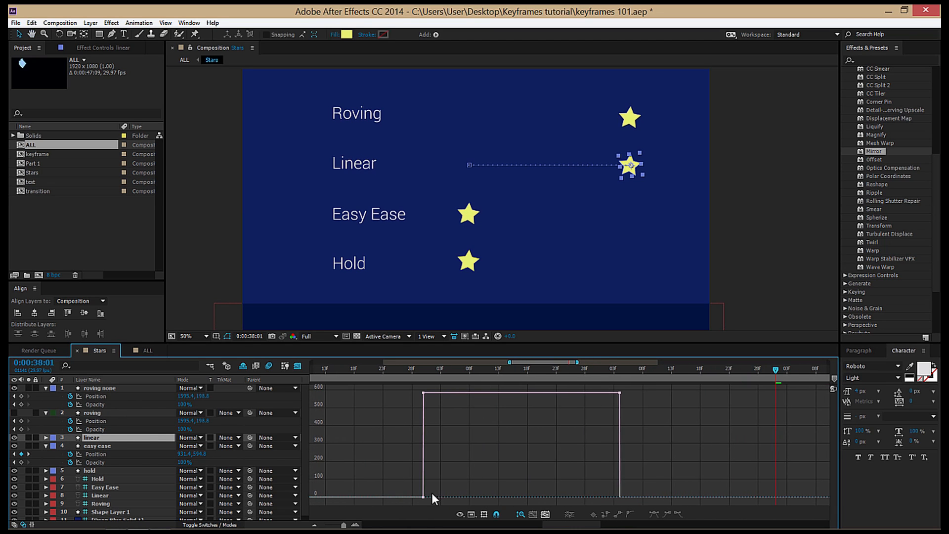
{"action": "mouse_move", "coordinate": [419, 497]}
{"action": "mouse_move", "coordinate": [422, 394]}
{"action": "left_click", "coordinate": [619, 371]}
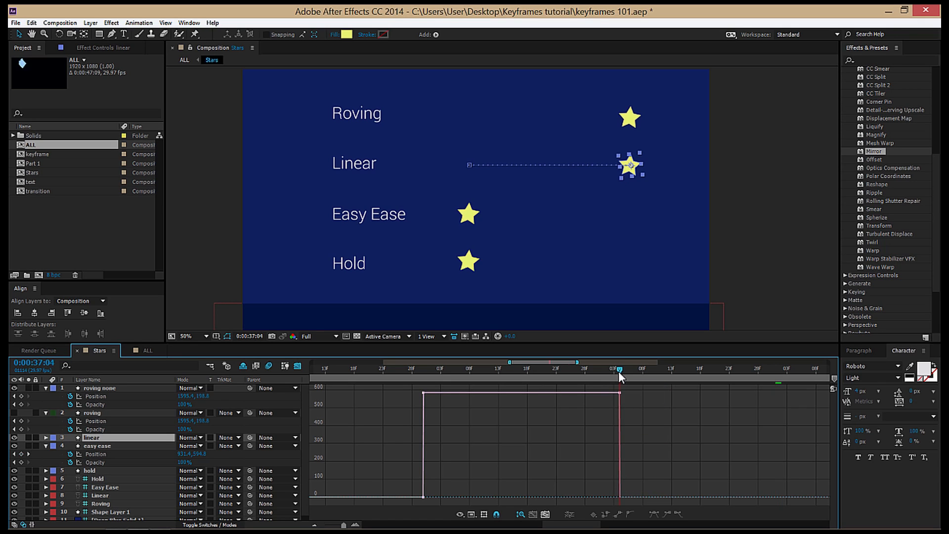
Play back the linear star's motion from its first Position keyframe against its speed graph.
{"action": "left_click_drag", "start_coordinate": [619, 372], "coordinate": [424, 390]}
{"action": "key", "text": "space"}
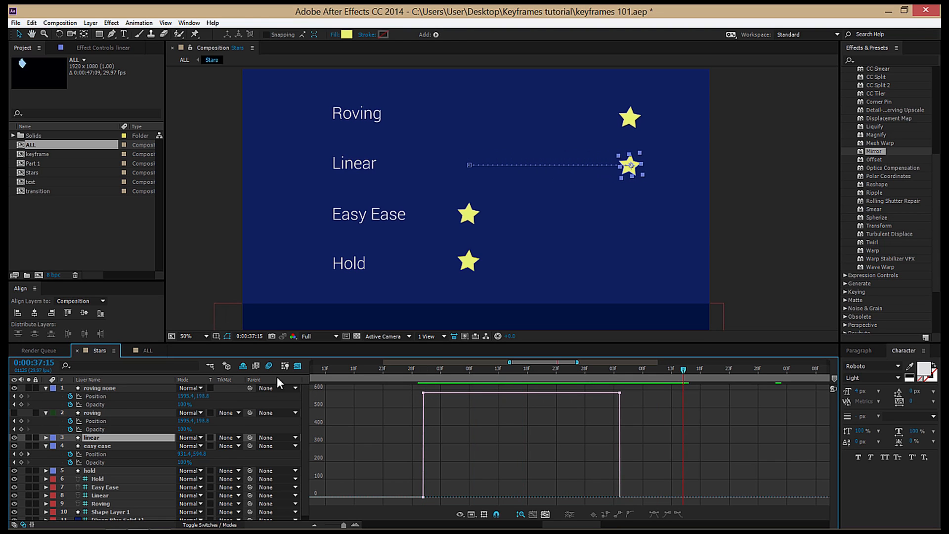
Show the easy ease layer's speed graph and examine it from the first keyframe to its peak at 0:00:38:18.
{"action": "left_click", "coordinate": [111, 446]}
{"action": "key", "text": "space"}
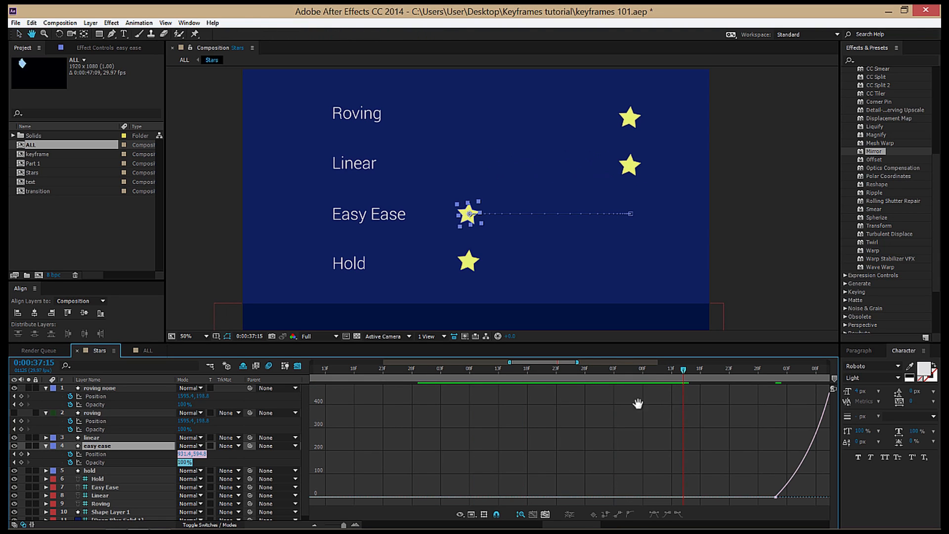
{"action": "left_click_drag", "start_coordinate": [638, 403], "coordinate": [455, 410]}
{"action": "left_click", "coordinate": [434, 373]}
{"action": "left_click_drag", "start_coordinate": [434, 372], "coordinate": [531, 369]}
{"action": "mouse_move", "coordinate": [532, 392]}
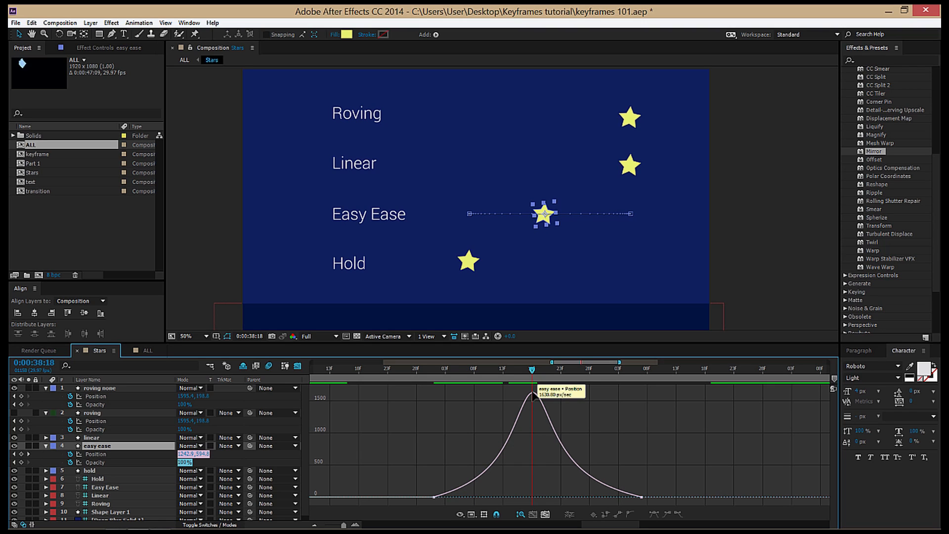
Enlarge the composition view to 100% around the easy ease star's path and play its motion from 0:00:38:00.
{"action": "left_click_drag", "start_coordinate": [537, 369], "coordinate": [601, 372]}
{"action": "scroll", "coordinate": [571, 236], "scroll_direction": "up", "scroll_amount": 1}
{"action": "key", "text": "space"}
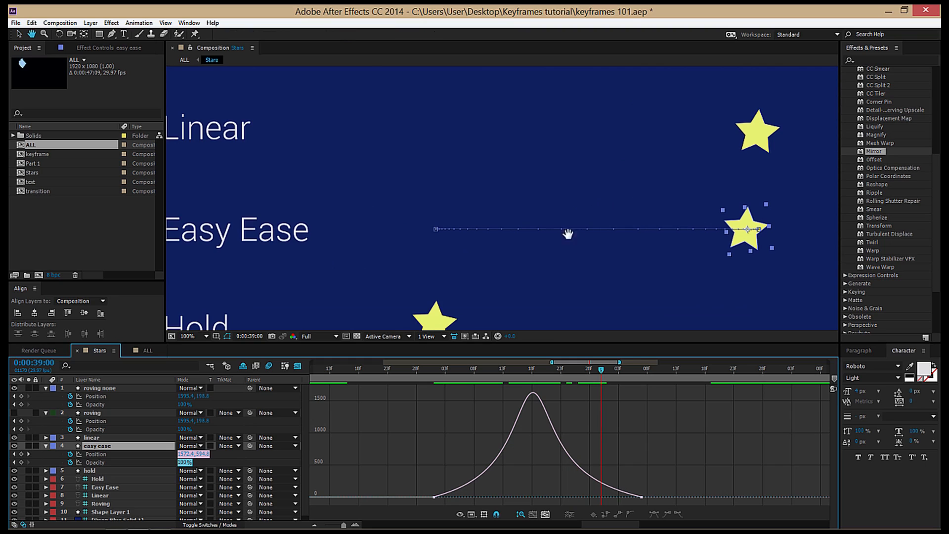
{"action": "left_click_drag", "start_coordinate": [568, 234], "coordinate": [537, 242]}
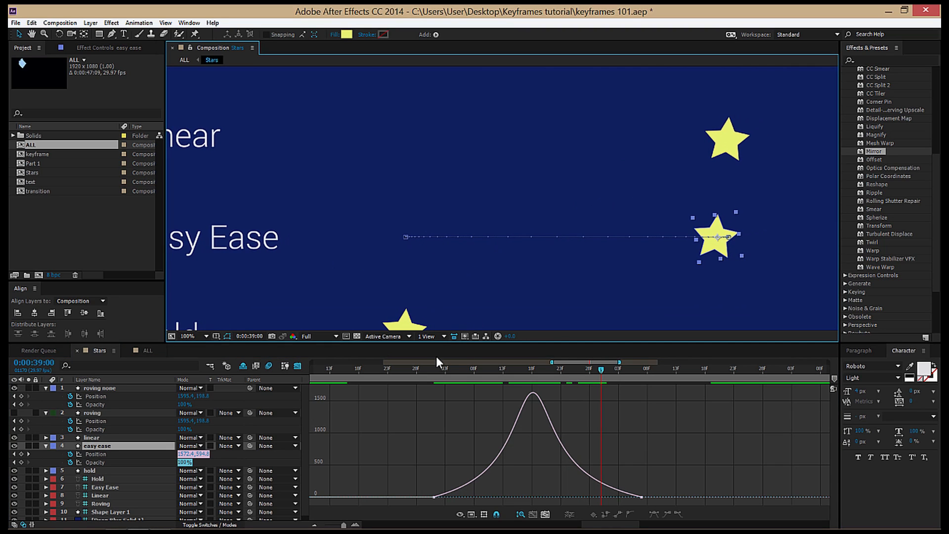
{"action": "left_click_drag", "start_coordinate": [432, 373], "coordinate": [572, 384]}
{"action": "left_click", "coordinate": [429, 369]}
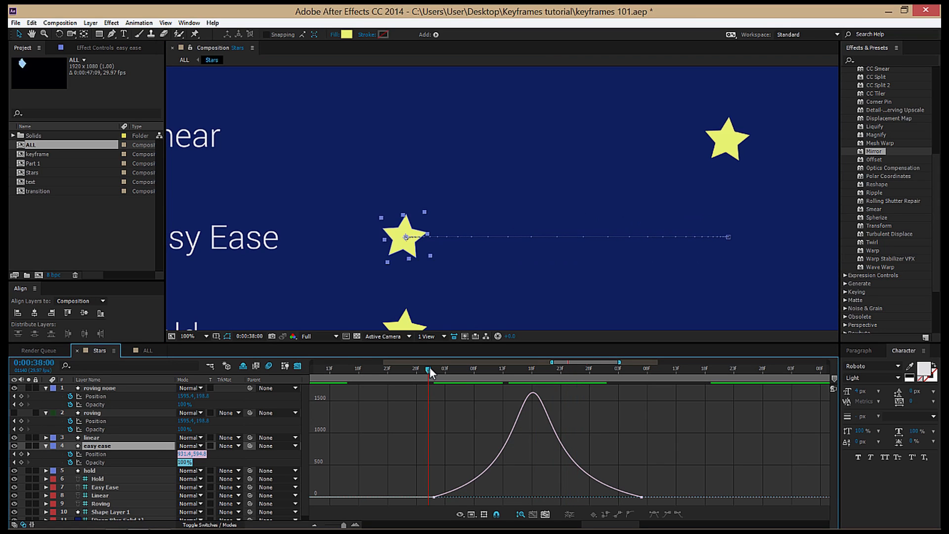
{"action": "key", "text": "space"}
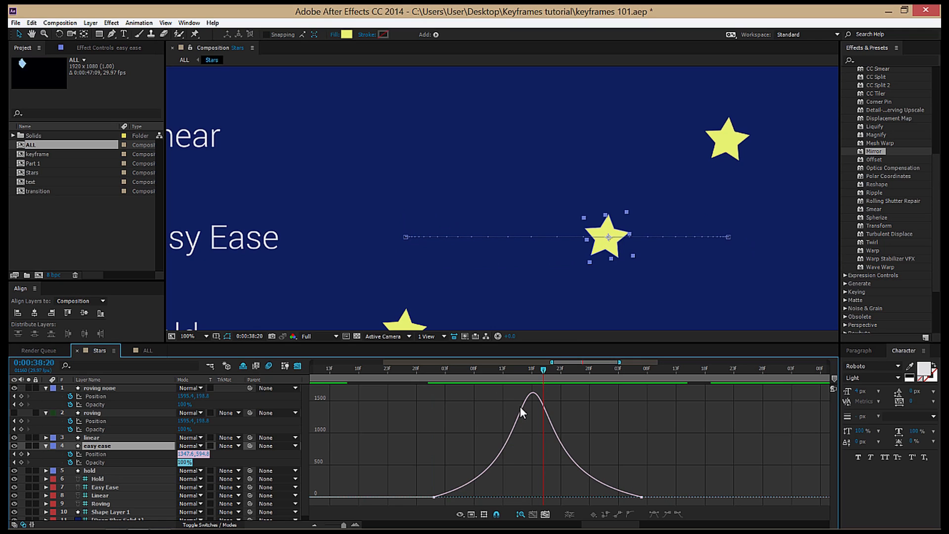
Scrub through the whole easy ease speed curve up to 0:00:39:05 to compare it with the star's motion.
{"action": "scroll", "coordinate": [519, 406], "scroll_direction": "down", "scroll_amount": 4}
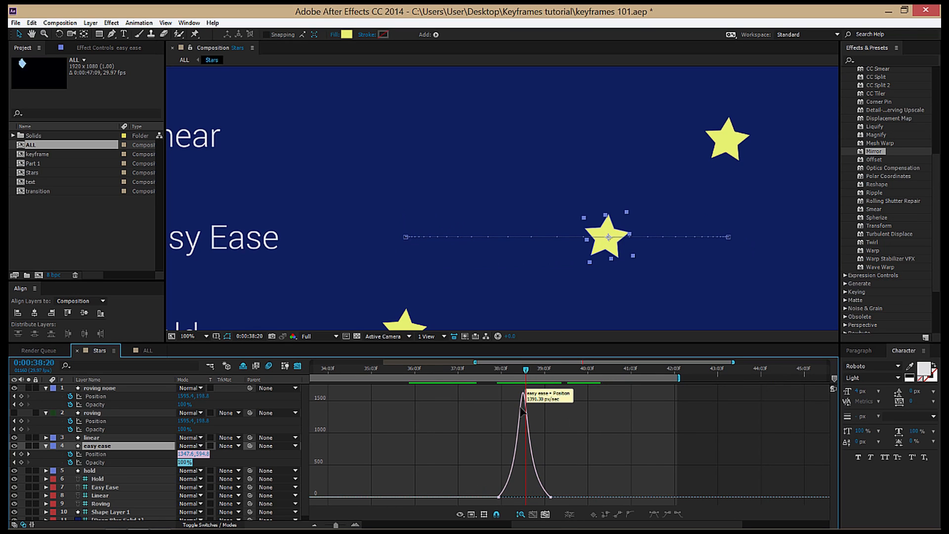
{"action": "left_click_drag", "start_coordinate": [497, 369], "coordinate": [505, 370]}
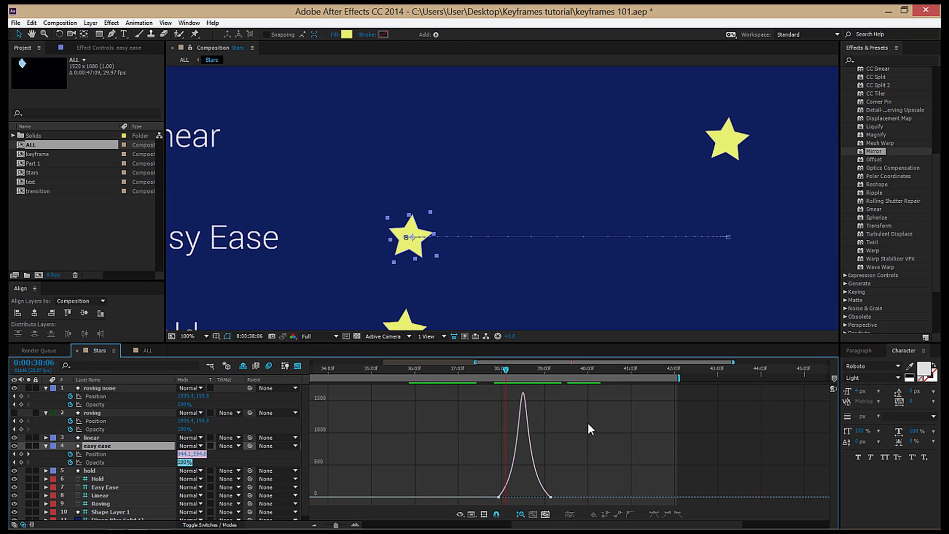
{"action": "scroll", "coordinate": [582, 424], "scroll_direction": "up", "scroll_amount": 2}
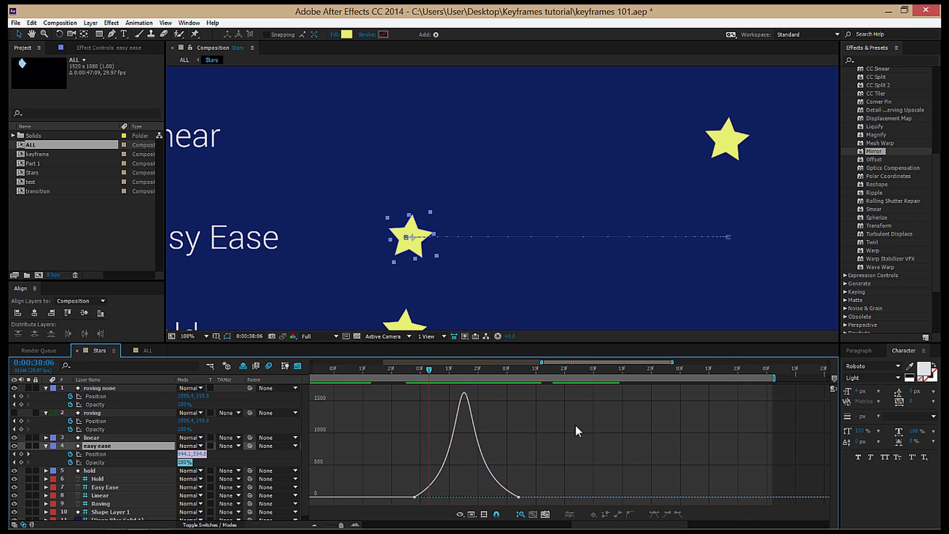
{"action": "left_click_drag", "start_coordinate": [524, 413], "coordinate": [629, 414]}
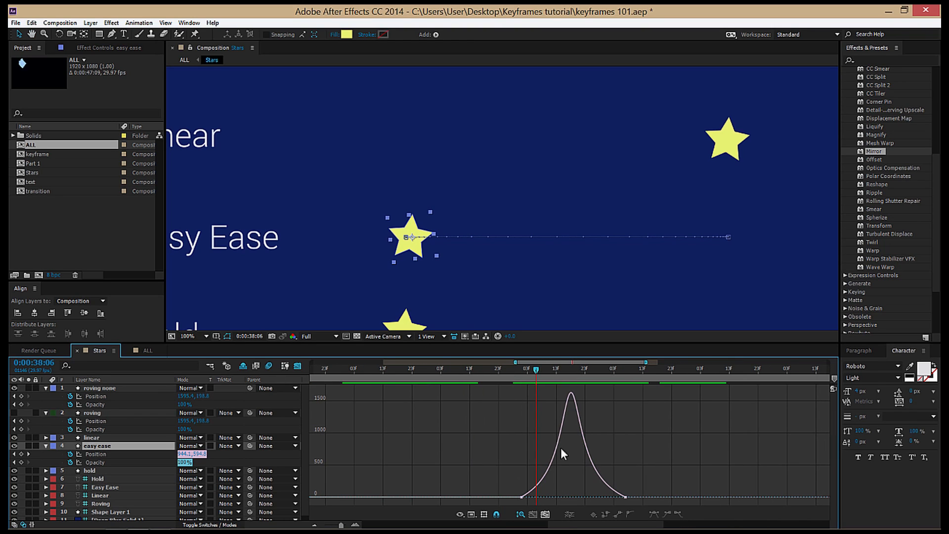
{"action": "left_click_drag", "start_coordinate": [521, 374], "coordinate": [619, 373]}
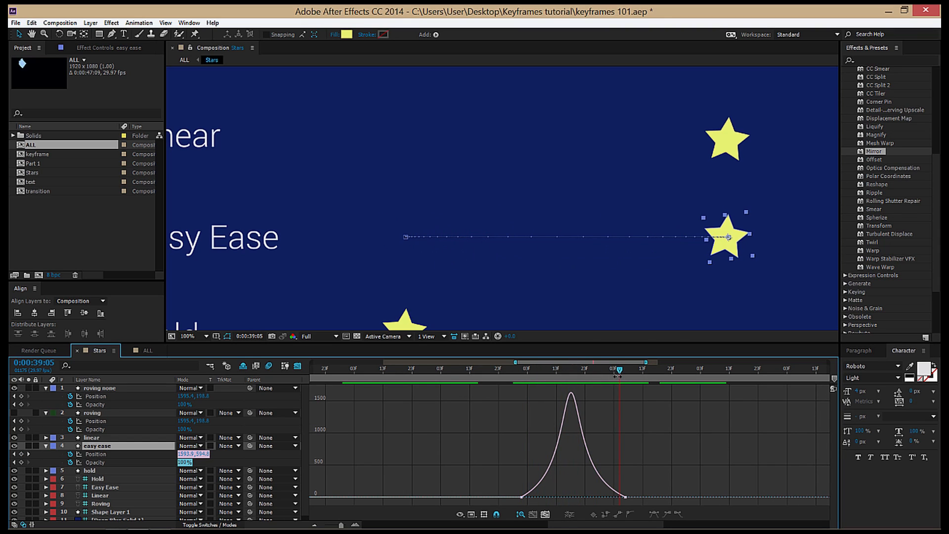
Try shifting the easy ease speed curve's peak toward the last keyframe with its influence handles, scrub the result, and undo the change.
{"action": "double_click", "coordinate": [555, 496]}
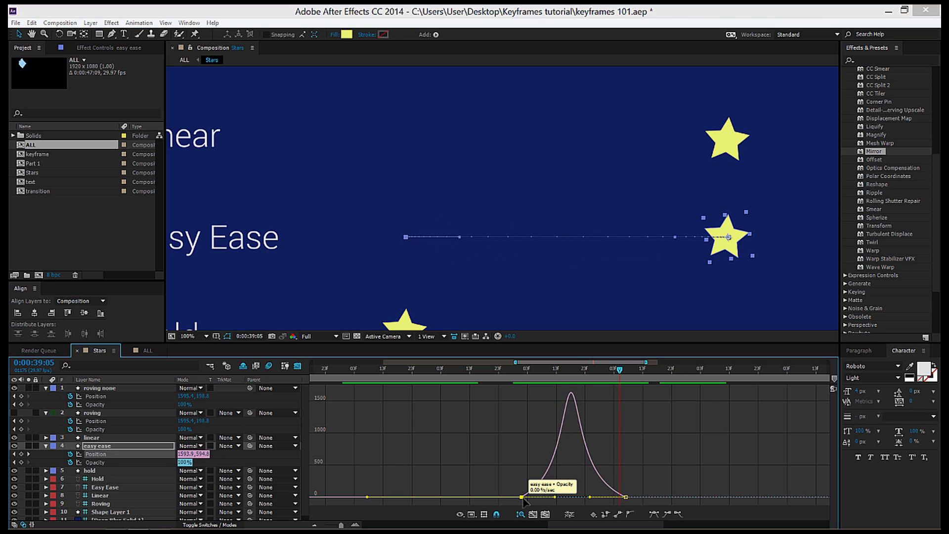
{"action": "left_click", "coordinate": [546, 292]}
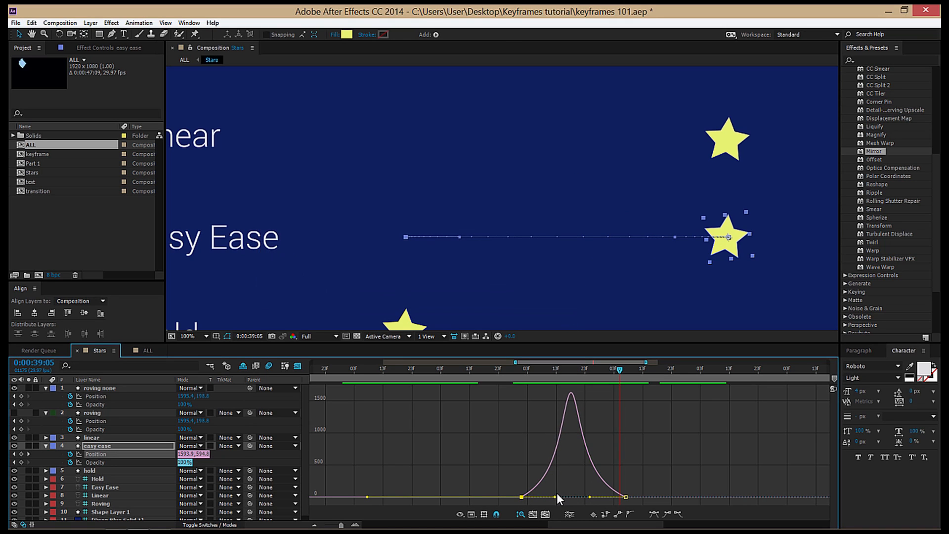
{"action": "left_click_drag", "start_coordinate": [555, 496], "coordinate": [612, 497]}
{"action": "left_click_drag", "start_coordinate": [518, 366], "coordinate": [620, 375]}
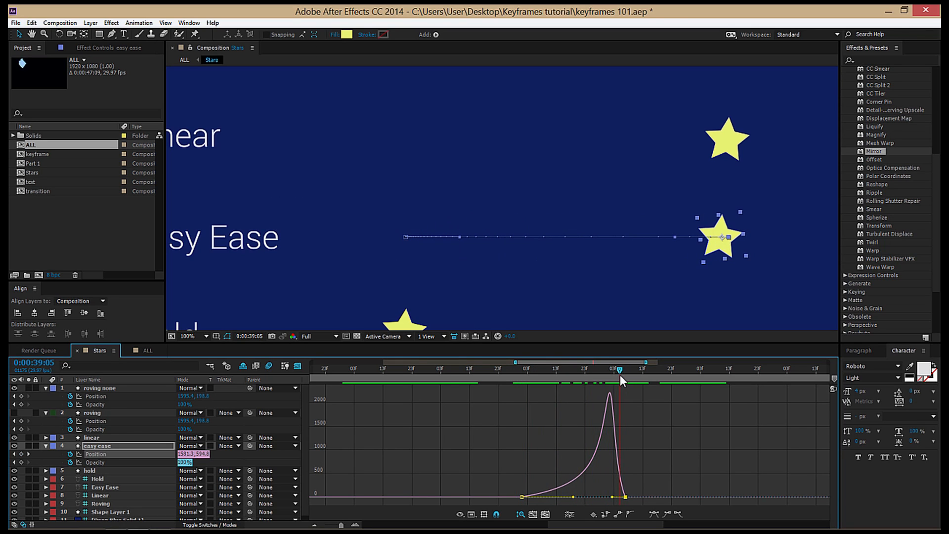
{"action": "key", "text": "ctrl+z"}
{"action": "key", "text": "ctrl+z"}
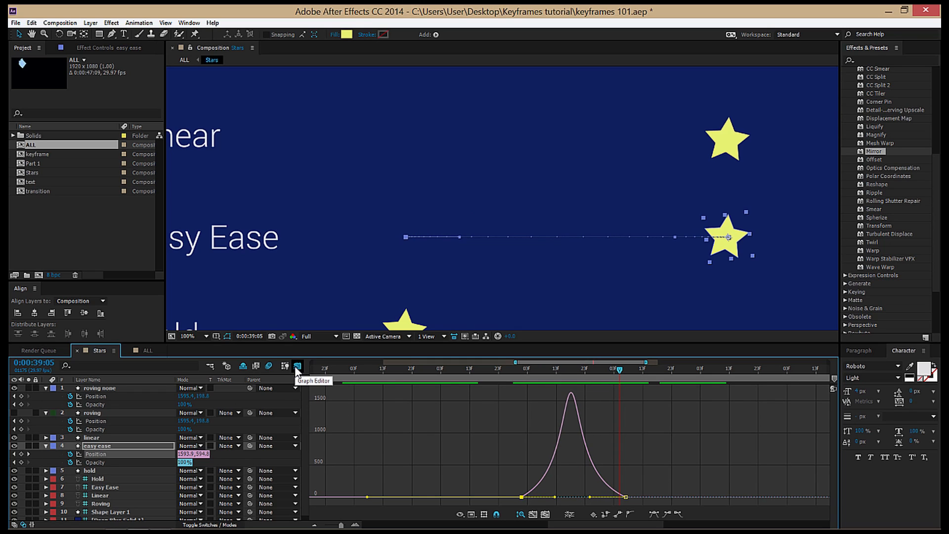
Close the Graph Editor, select easy ease's Position keyframes, and bring the composition view back to 50%.
{"action": "left_click", "coordinate": [297, 366]}
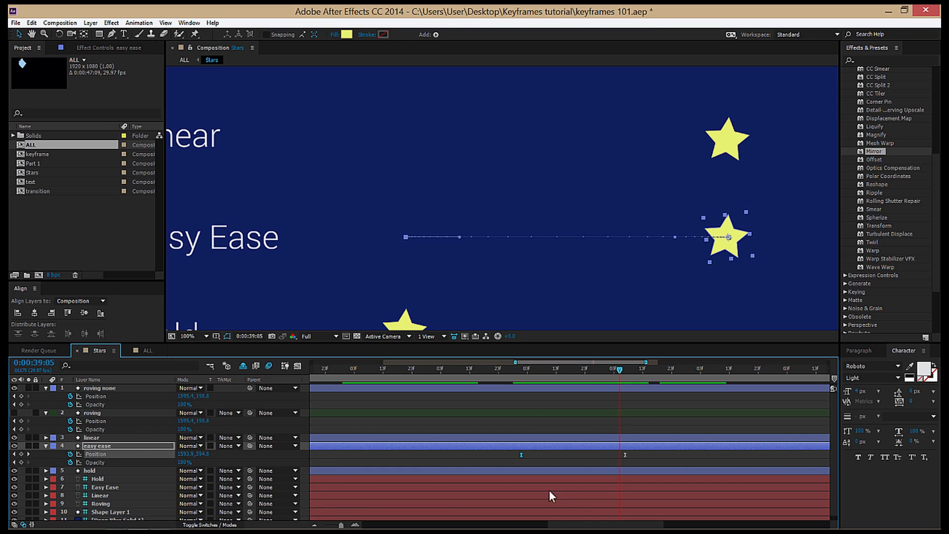
{"action": "left_click_drag", "start_coordinate": [479, 455], "coordinate": [663, 459]}
{"action": "left_click_drag", "start_coordinate": [602, 462], "coordinate": [512, 455]}
{"action": "key", "text": "comma"}
{"action": "key", "text": "comma"}
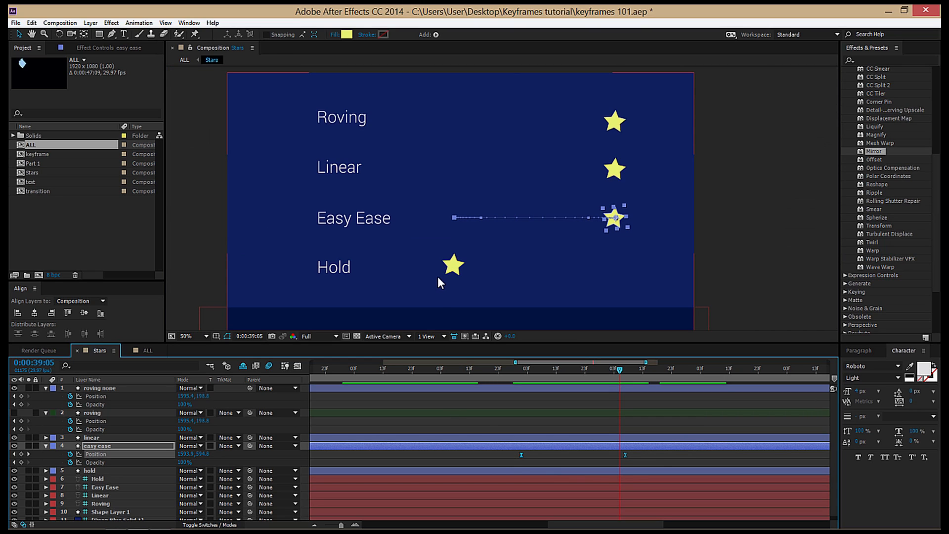
Collapse the roving, roving none and easy ease layers, reveal the hold layer's keyframed properties, and scrub to its first keyframe.
{"action": "left_click", "coordinate": [46, 413]}
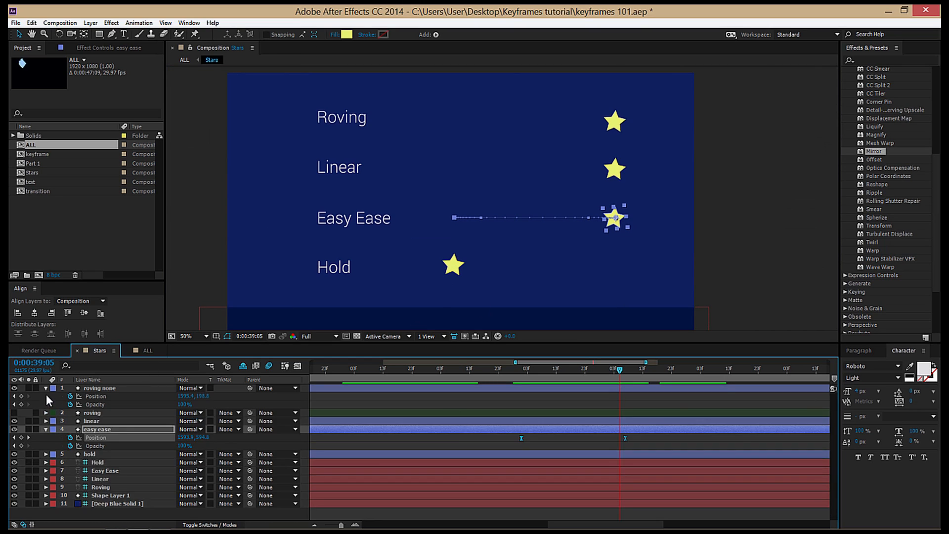
{"action": "left_click", "coordinate": [46, 387]}
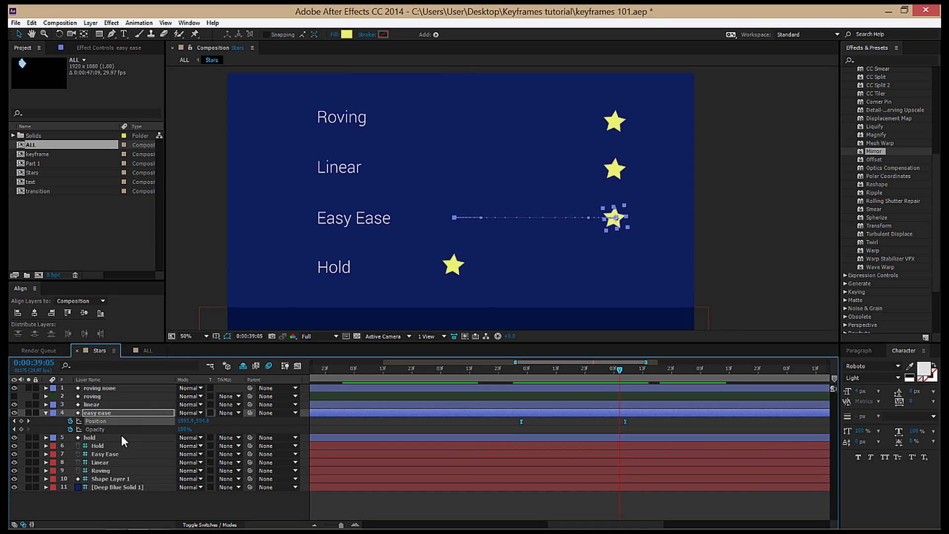
{"action": "left_click", "coordinate": [120, 435]}
{"action": "left_click", "coordinate": [46, 413]}
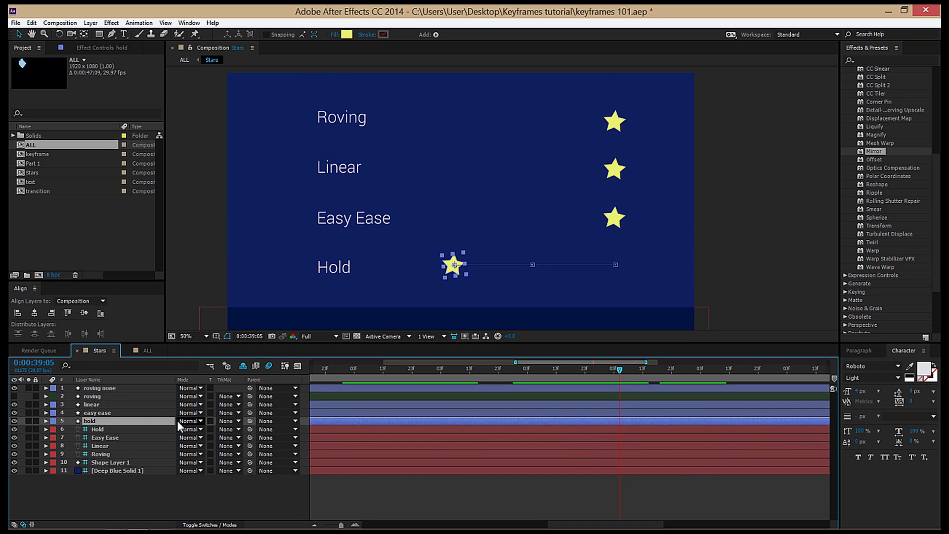
{"action": "key", "text": "u"}
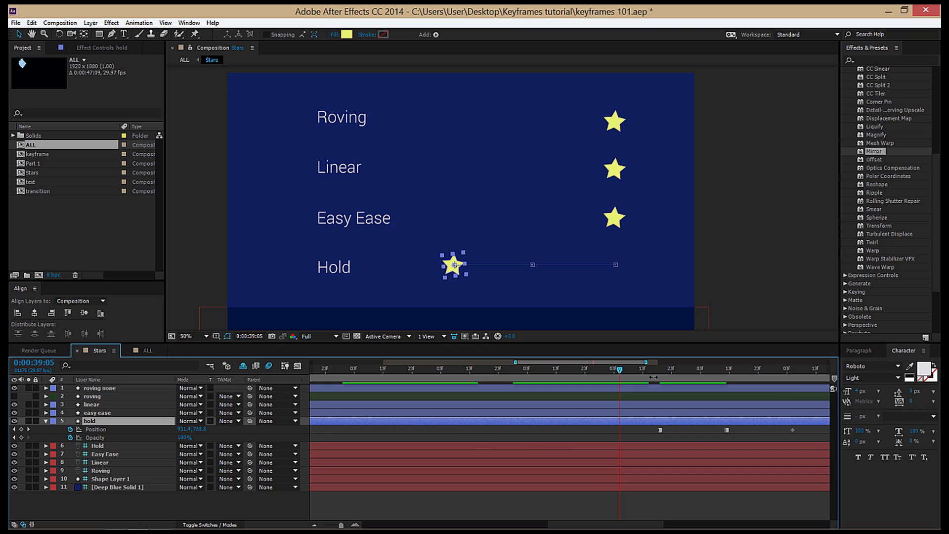
{"action": "left_click_drag", "start_coordinate": [718, 367], "coordinate": [658, 369]}
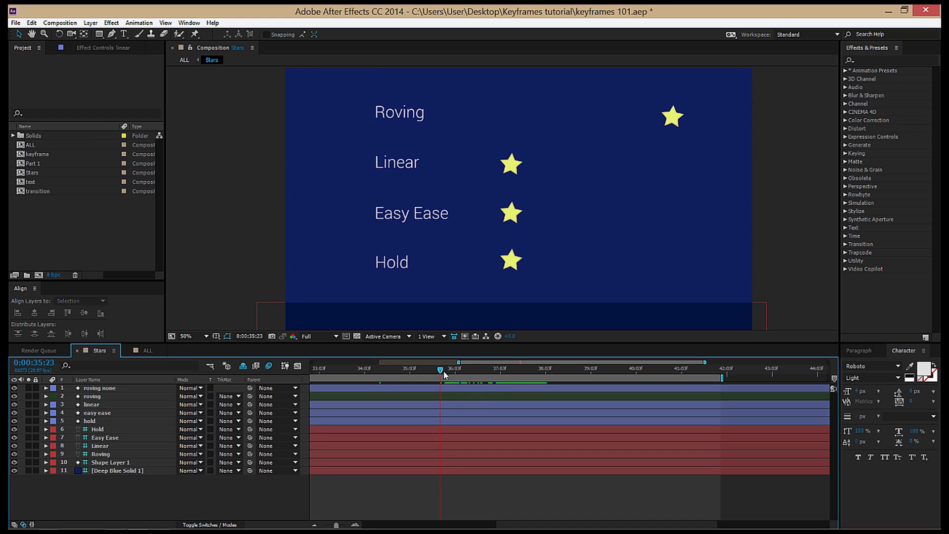
Set the current time to 0:00:35:25 and reveal the linear layer's keyframed properties.
{"action": "left_click_drag", "start_coordinate": [446, 376], "coordinate": [443, 376]}
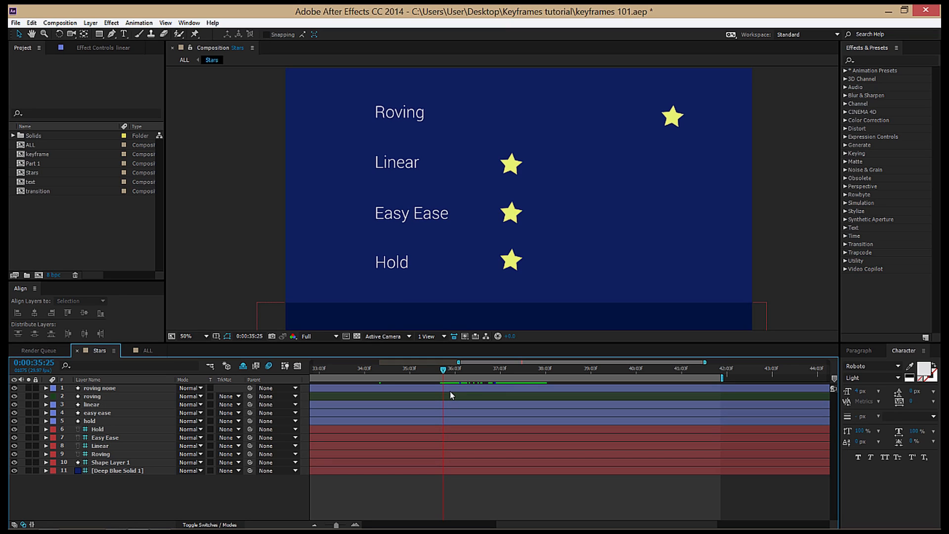
{"action": "left_click", "coordinate": [97, 403]}
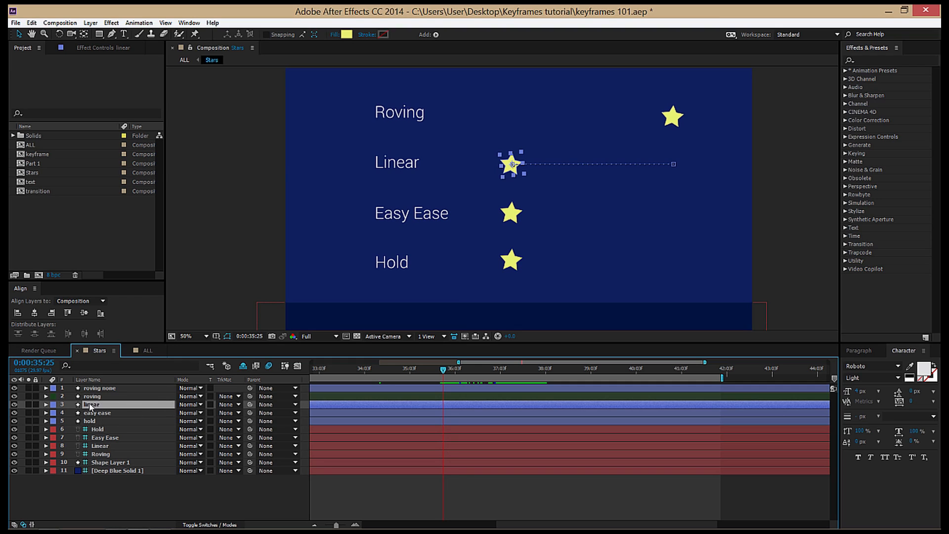
{"action": "key", "text": "u"}
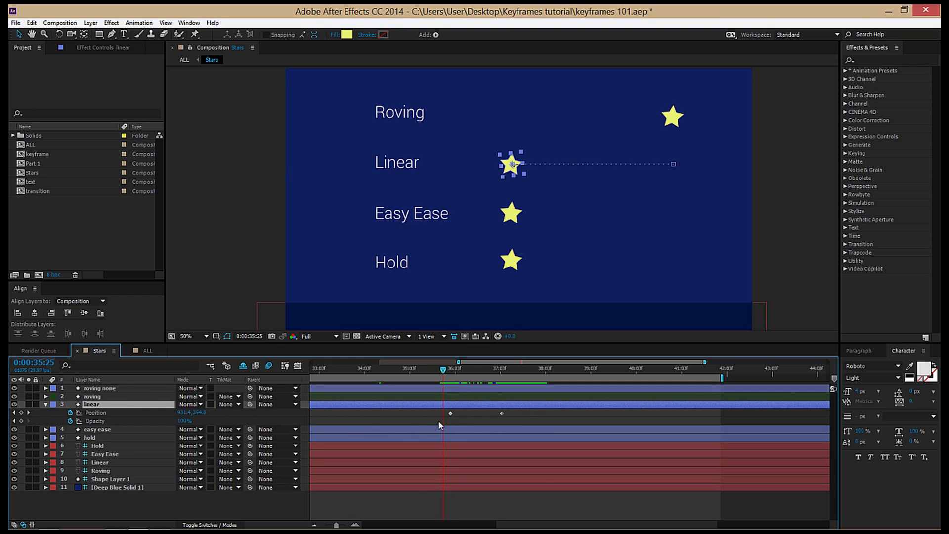
Apply Easy Ease to both Position keyframes of the linear layer.
{"action": "left_click_drag", "start_coordinate": [438, 420], "coordinate": [511, 413]}
{"action": "right_click", "coordinate": [500, 414]}
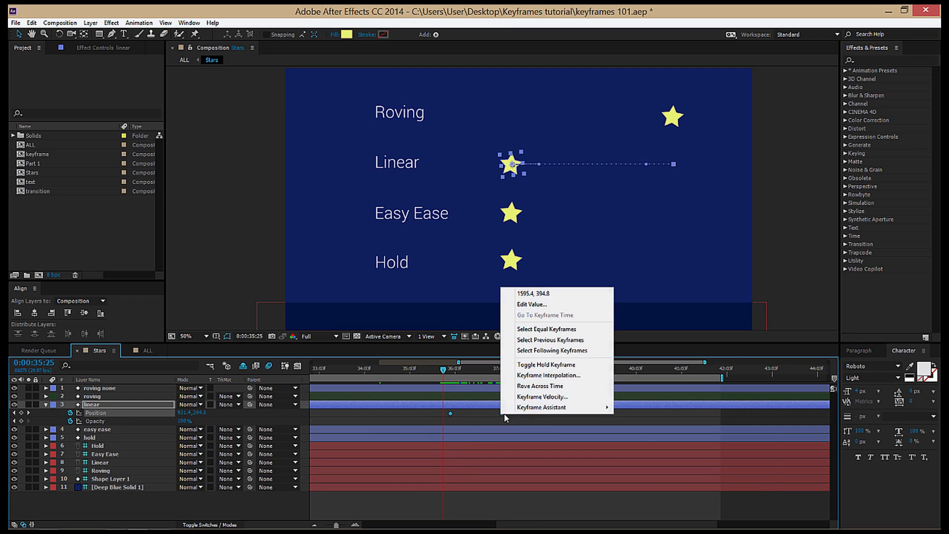
{"action": "mouse_move", "coordinate": [553, 410]}
{"action": "left_click", "coordinate": [642, 429]}
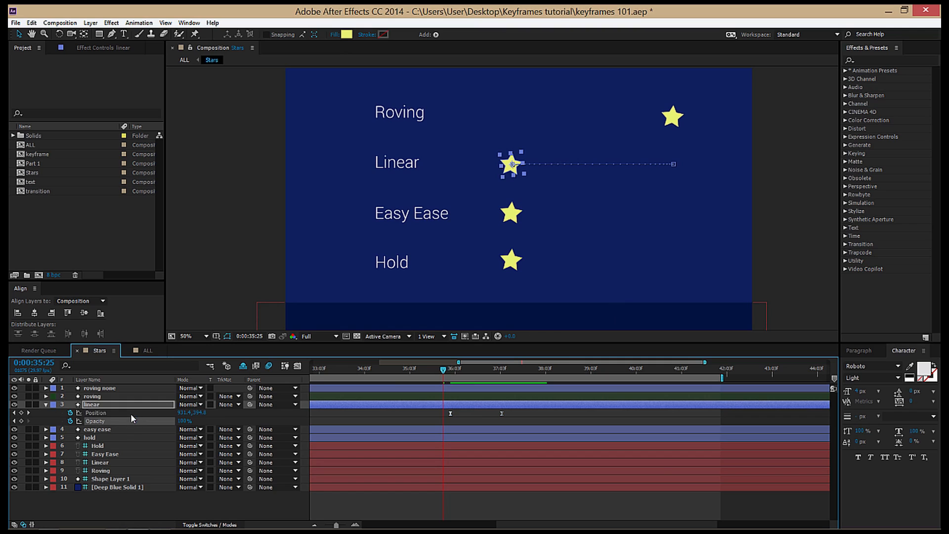
Open the linear layer's speed graph, try sharpening the curve with the keyframe influence handles, and undo the change.
{"action": "left_click", "coordinate": [297, 366]}
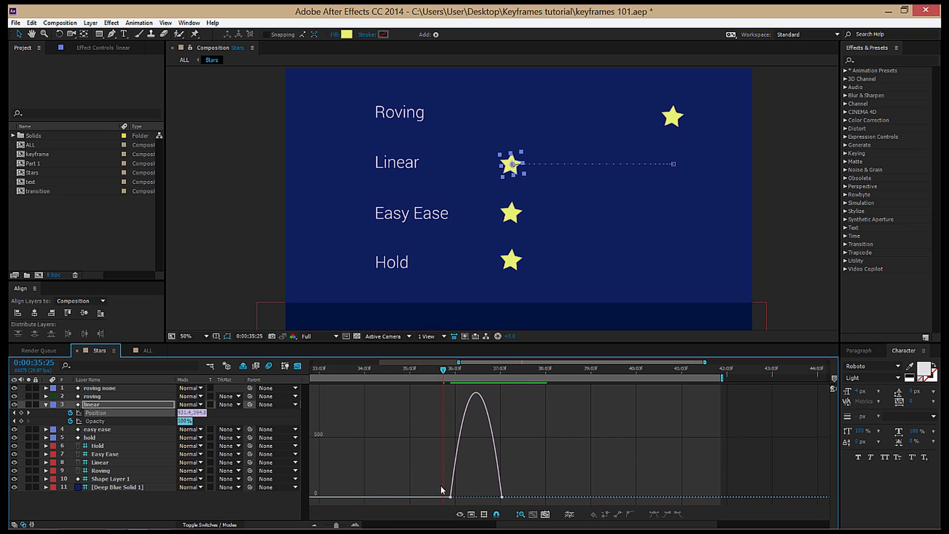
{"action": "left_click_drag", "start_coordinate": [441, 485], "coordinate": [462, 500]}
{"action": "mouse_move", "coordinate": [467, 498]}
{"action": "left_mouse_down"}
{"action": "mouse_move", "coordinate": [492, 497]}
{"action": "mouse_move", "coordinate": [467, 496]}
{"action": "left_mouse_up"}
{"action": "key", "text": "ctrl+z"}
{"action": "key", "text": "ctrl+z"}
{"action": "key", "text": "ctrl+z"}
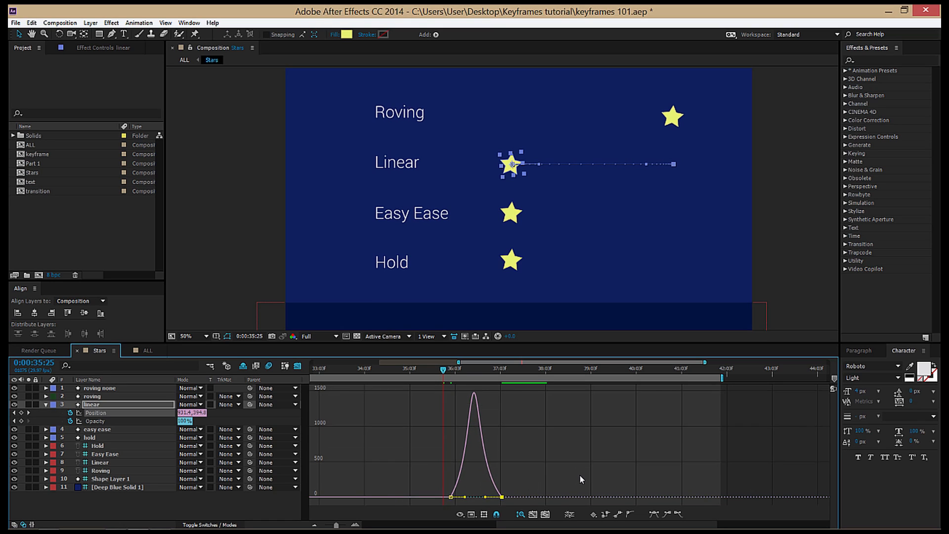
Play the eased linear star from 0:00:35:29 and scrub its speed curve to the peak at 0:00:36:17.
{"action": "left_click", "coordinate": [460, 388]}
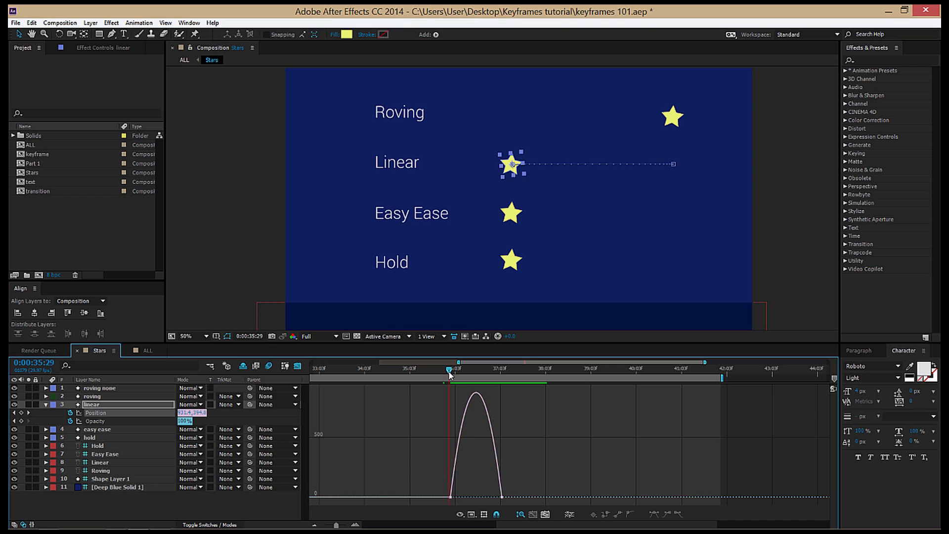
{"action": "key", "text": "space"}
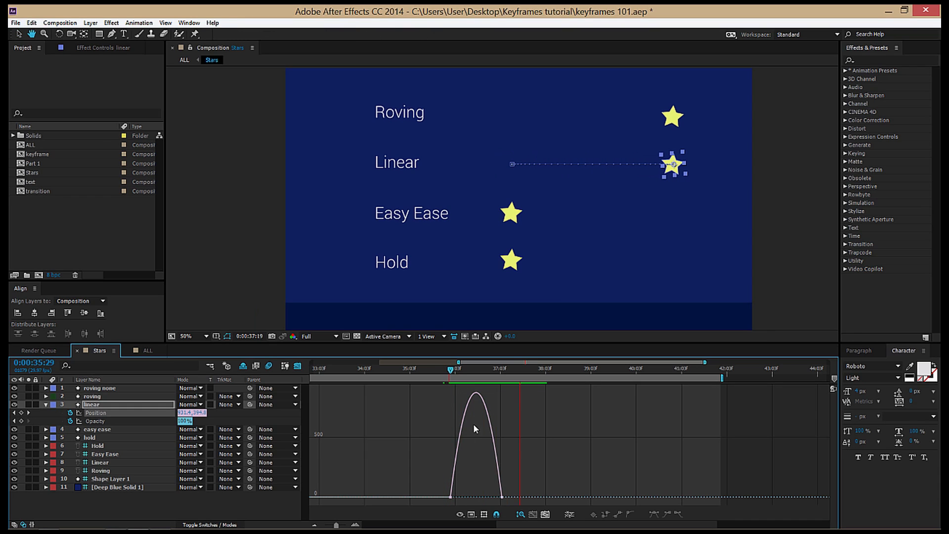
{"action": "left_click", "coordinate": [452, 372]}
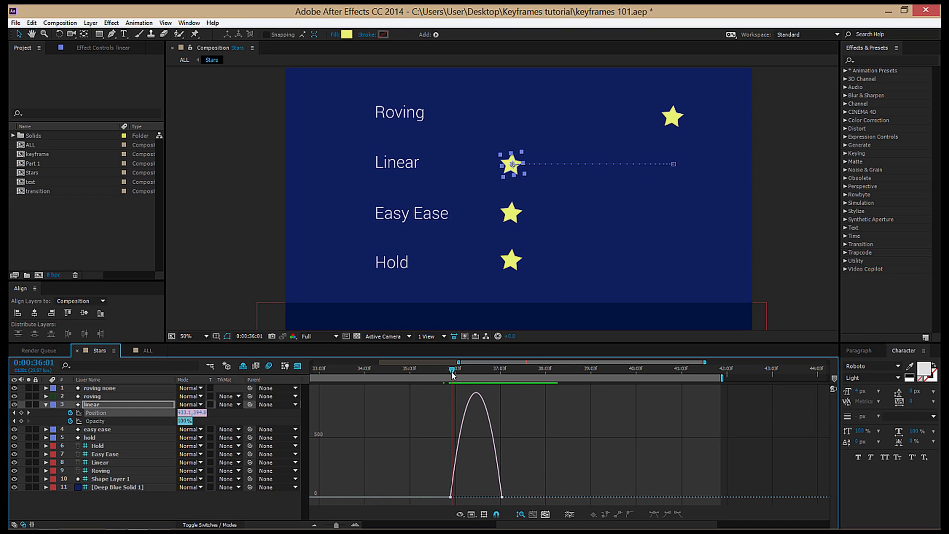
{"action": "left_click_drag", "start_coordinate": [452, 371], "coordinate": [476, 371]}
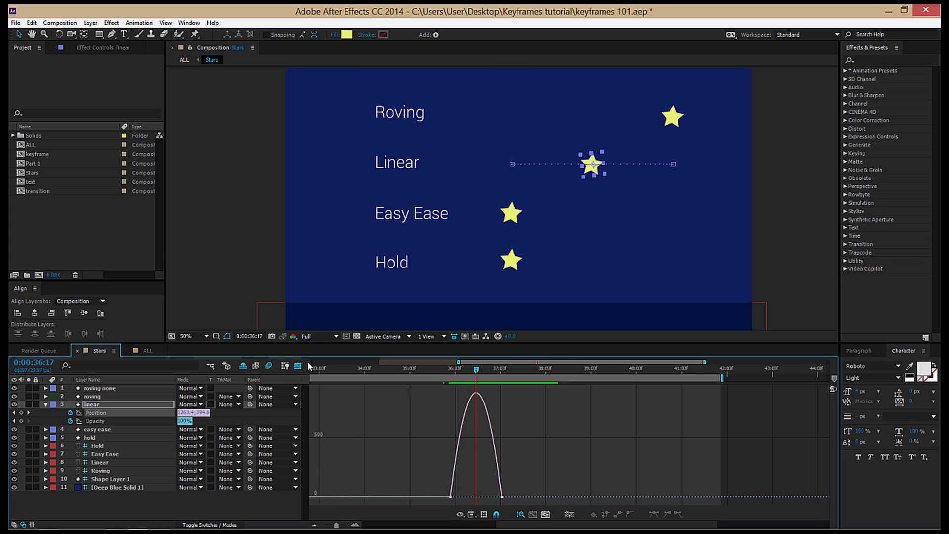
Close the Graph Editor, revert linear's Position keyframes to linear interpolation, and set the current time to 0:00:35:25.
{"action": "left_click", "coordinate": [298, 366]}
{"action": "left_click", "coordinate": [443, 371]}
{"action": "left_click", "coordinate": [504, 426]}
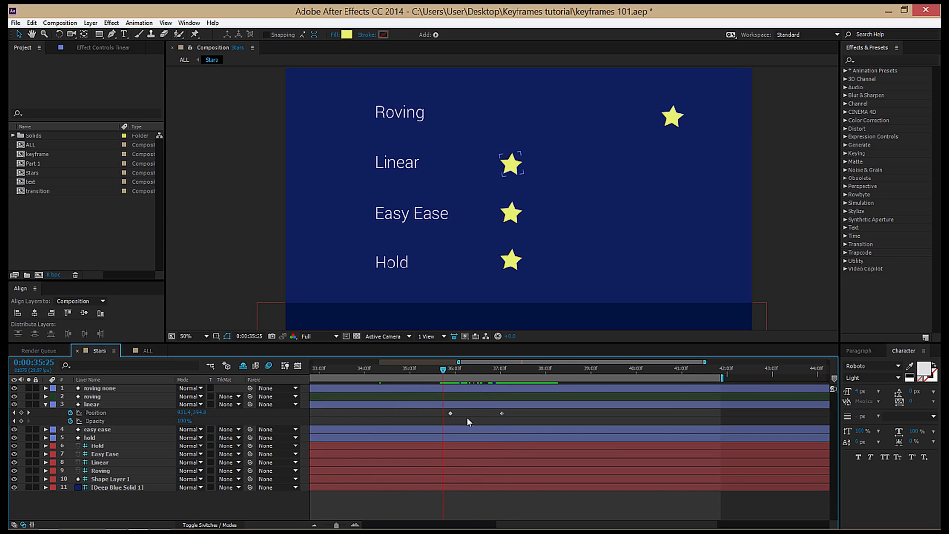
Apply Easy Ease Out to the linear layer's first star-movement Position keyframe and open the layer's speed graph.
{"action": "left_click", "coordinate": [450, 414]}
{"action": "right_click", "coordinate": [450, 413]}
{"action": "mouse_move", "coordinate": [499, 405]}
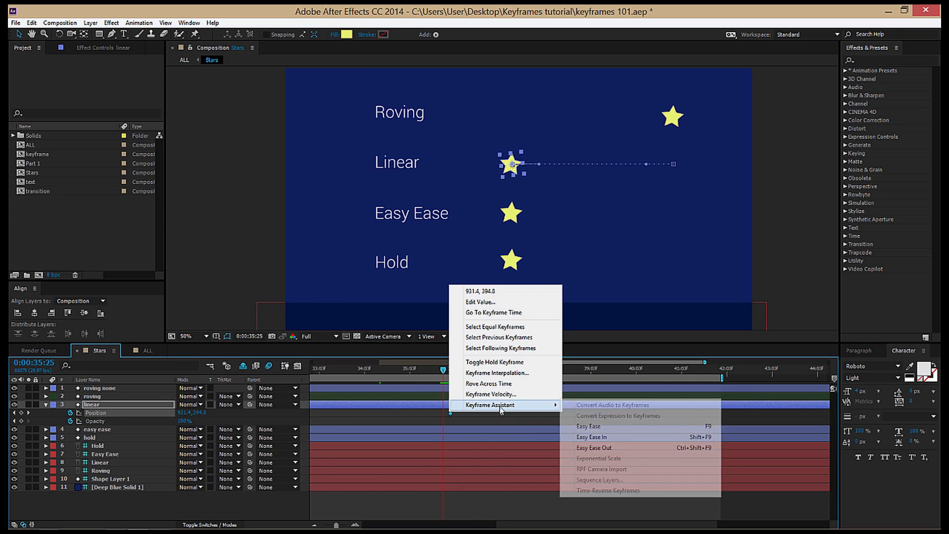
{"action": "left_click", "coordinate": [611, 447]}
{"action": "left_click", "coordinate": [299, 366]}
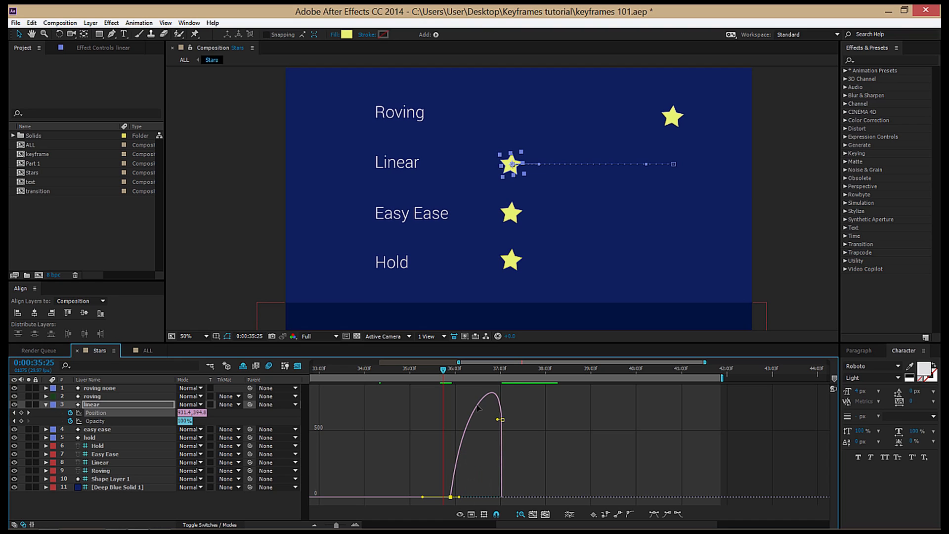
Scrub the linear star's ease-out speed curve to 0:00:37:03, return to about 0:00:36:29, and play the motion.
{"action": "left_click_drag", "start_coordinate": [444, 370], "coordinate": [502, 376]}
{"action": "scroll", "coordinate": [517, 397], "scroll_direction": "up", "scroll_amount": 2}
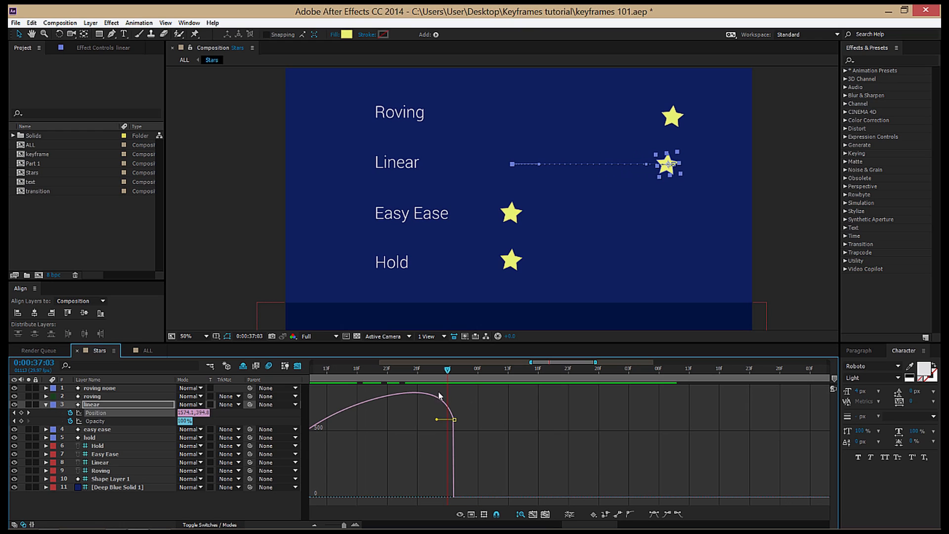
{"action": "mouse_move", "coordinate": [417, 371]}
{"action": "left_mouse_down"}
{"action": "mouse_move", "coordinate": [456, 372]}
{"action": "mouse_move", "coordinate": [422, 381]}
{"action": "left_mouse_up"}
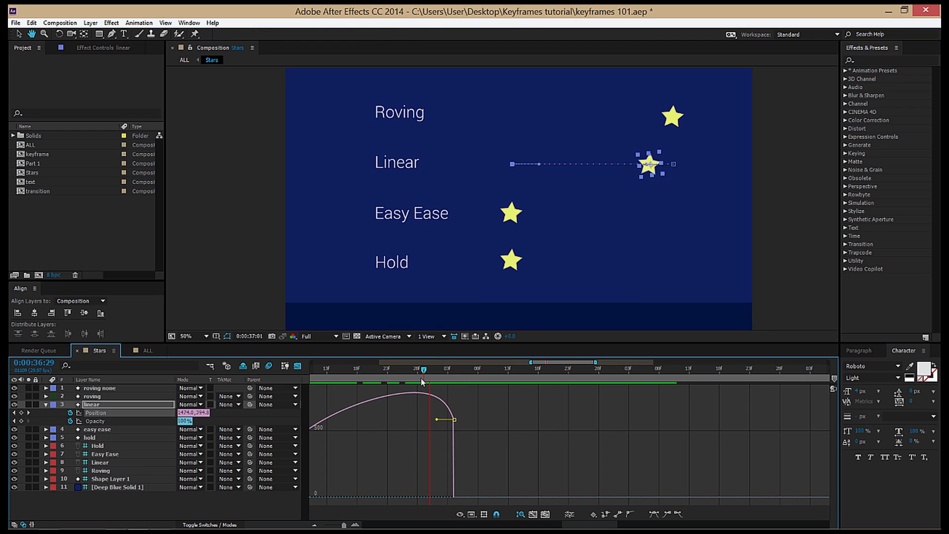
{"action": "key", "text": "space"}
Close the Graph Editor and apply Easy Ease In to the linear layer's last Position keyframe.
{"action": "scroll", "coordinate": [469, 405], "scroll_direction": "down", "scroll_amount": 4}
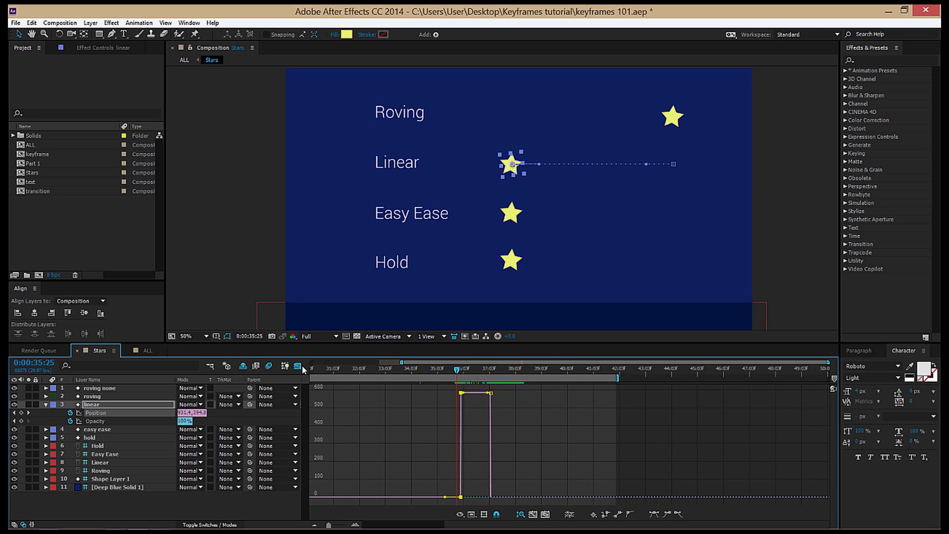
{"action": "left_click", "coordinate": [298, 366]}
{"action": "left_click", "coordinate": [489, 413]}
{"action": "right_click", "coordinate": [488, 413]}
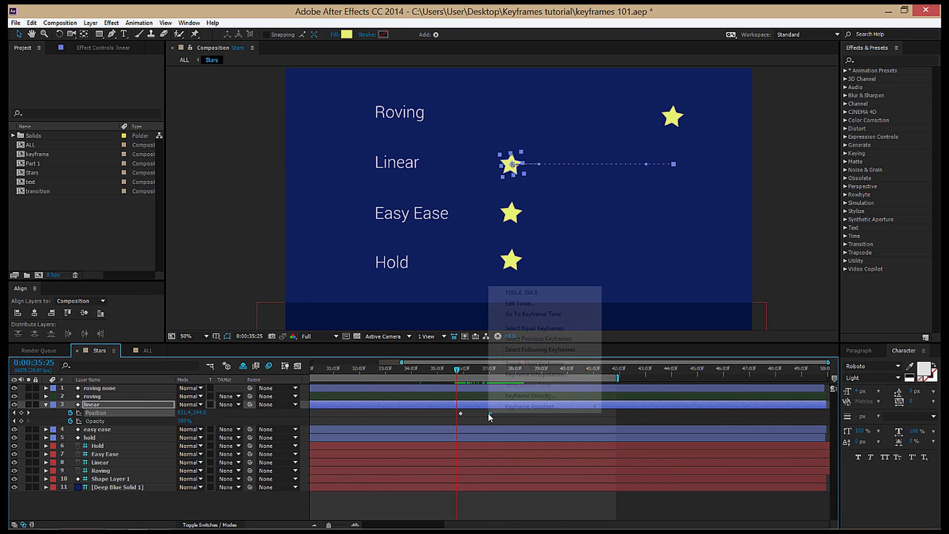
{"action": "mouse_move", "coordinate": [503, 410]}
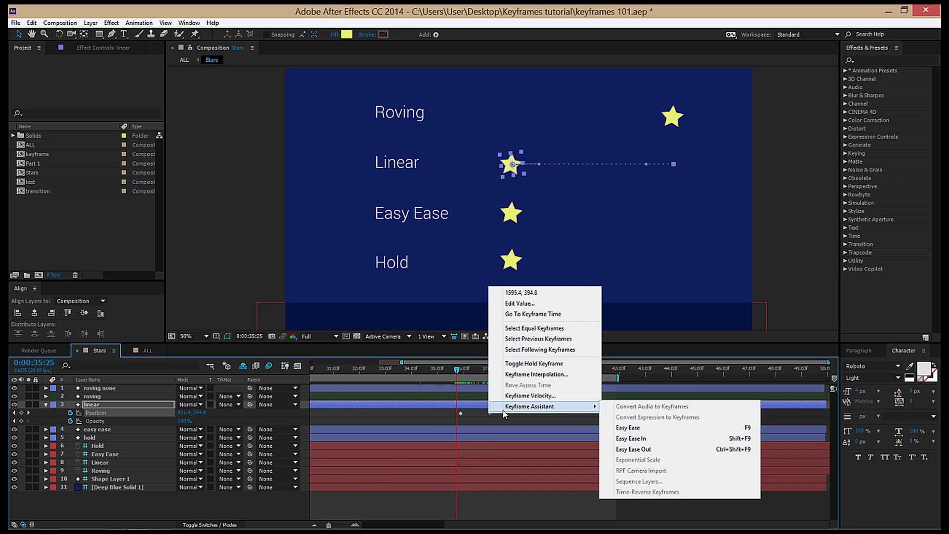
{"action": "left_click", "coordinate": [657, 439]}
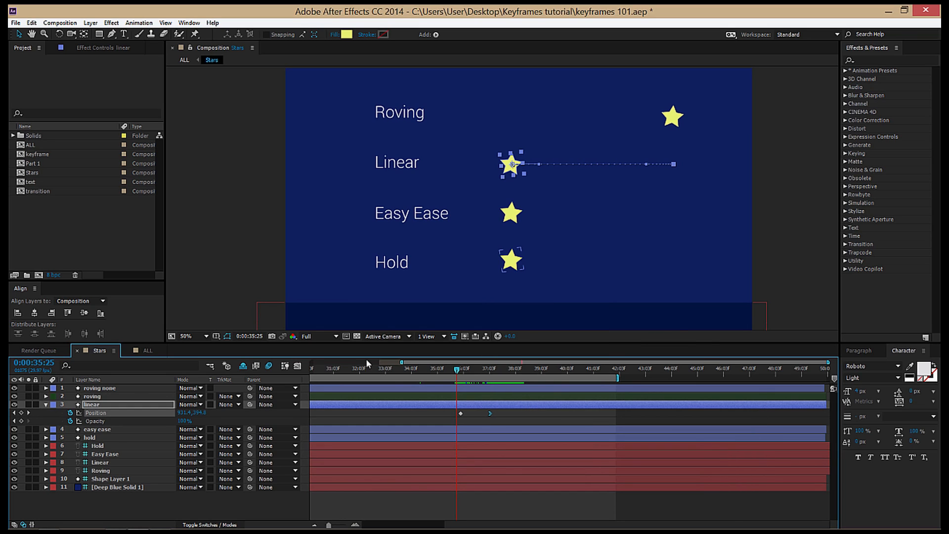
Open the linear layer's speed graph and play the star's ease-in motion from 0:00:35:25.
{"action": "left_click", "coordinate": [298, 366]}
{"action": "scroll", "coordinate": [496, 435], "scroll_direction": "up", "scroll_amount": 4}
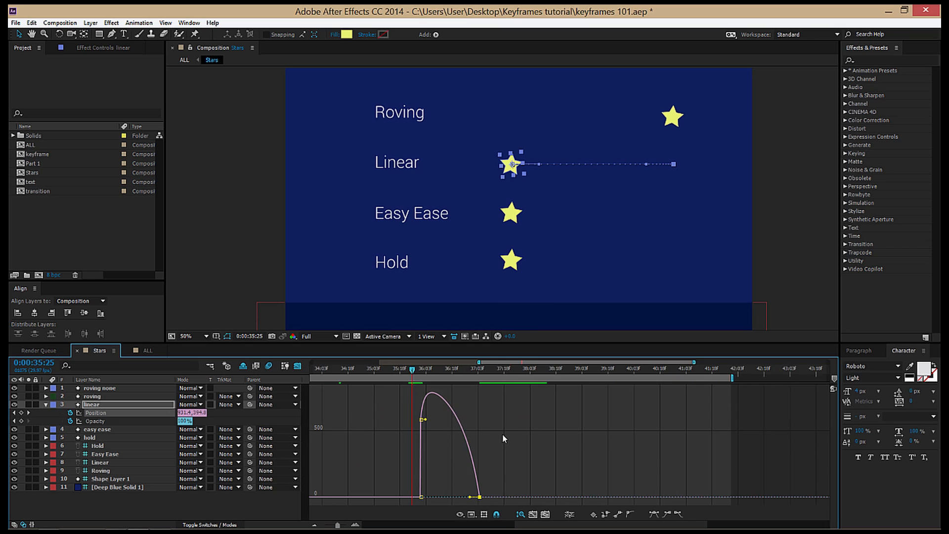
{"action": "key", "text": "space"}
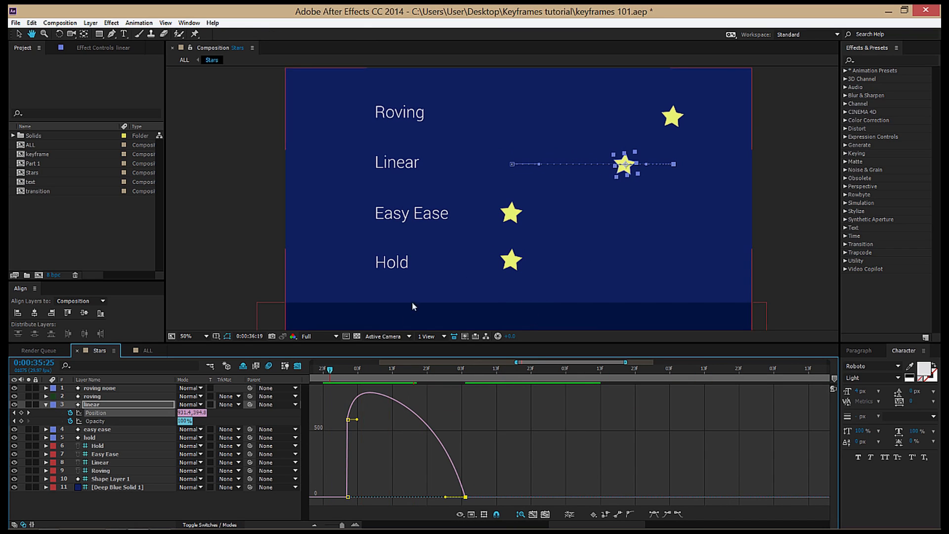
{"action": "key", "text": "space"}
{"action": "key", "text": "space"}
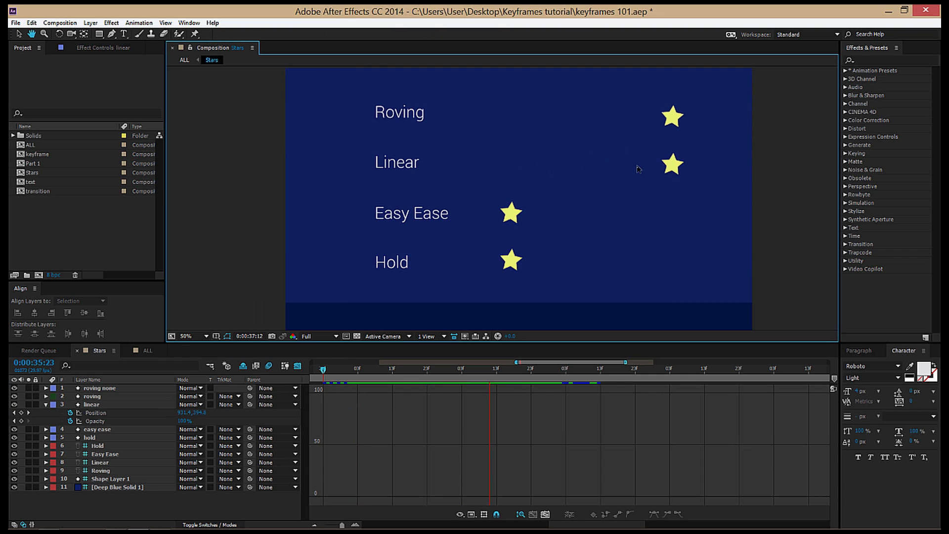
Stop the preview, reselect the linear layer to display its speed graph, and examine the falling side of the Position curve.
{"action": "left_click", "coordinate": [402, 411]}
{"action": "scroll", "coordinate": [431, 411], "scroll_direction": "down", "scroll_amount": 4}
{"action": "scroll", "coordinate": [431, 409], "scroll_direction": "down", "scroll_amount": 1}
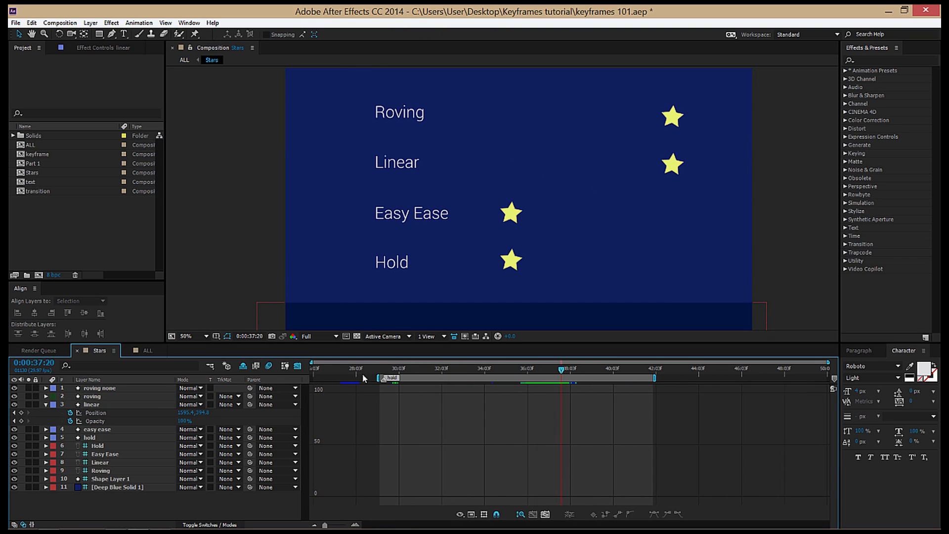
{"action": "left_click", "coordinate": [297, 366]}
{"action": "left_click", "coordinate": [297, 366]}
{"action": "left_click", "coordinate": [158, 409]}
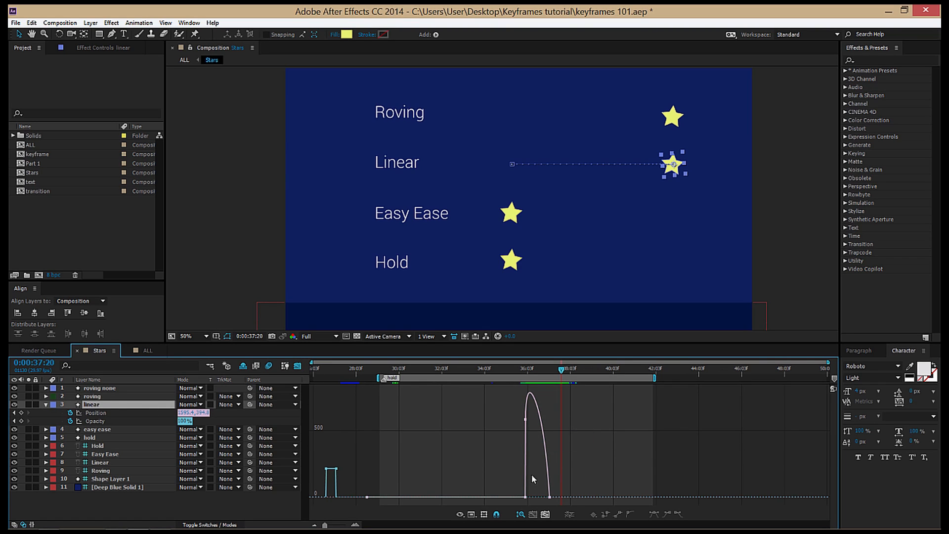
{"action": "mouse_move", "coordinate": [545, 440]}
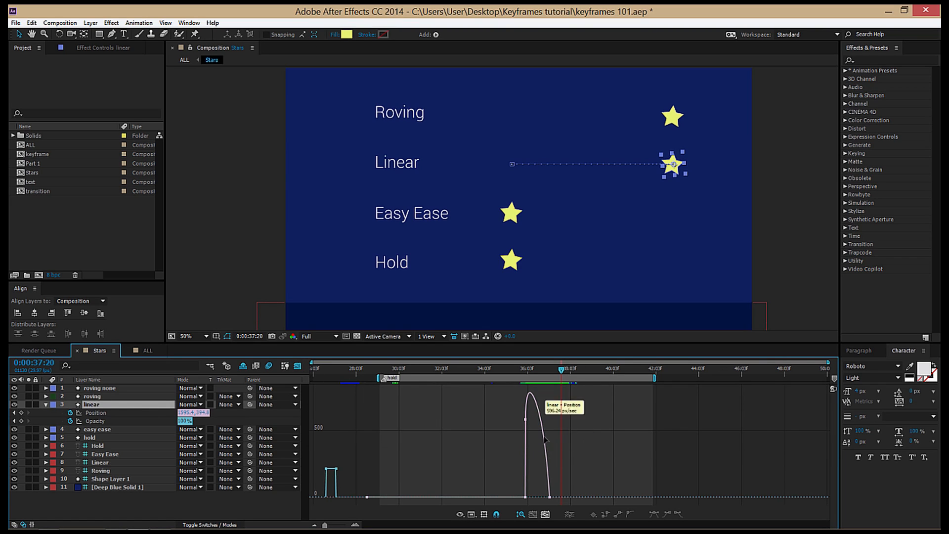
Apply Easy Ease to the linear layer's Position keyframe at 0:00:35:29 where the star's movement starts.
{"action": "right_click", "coordinate": [526, 498]}
{"action": "mouse_move", "coordinate": [602, 490]}
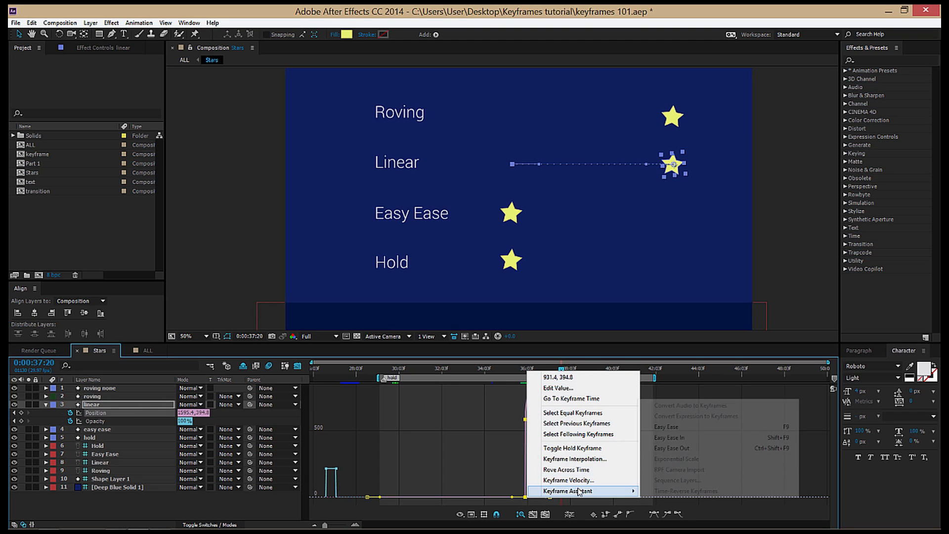
{"action": "left_click", "coordinate": [710, 428]}
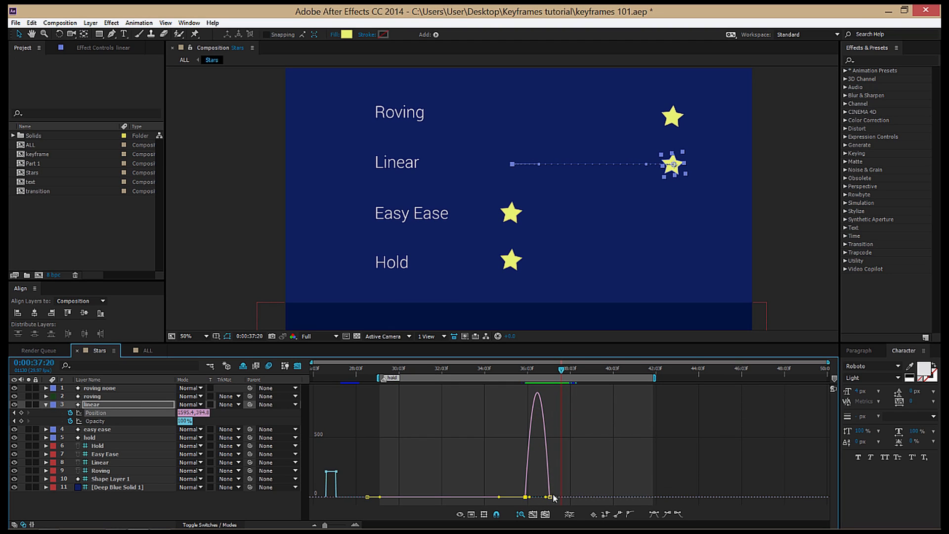
Play the linear star's eased motion from its start and scrub along the speed curve to 0:00:36:14.
{"action": "left_click", "coordinate": [528, 371]}
{"action": "key", "text": "space"}
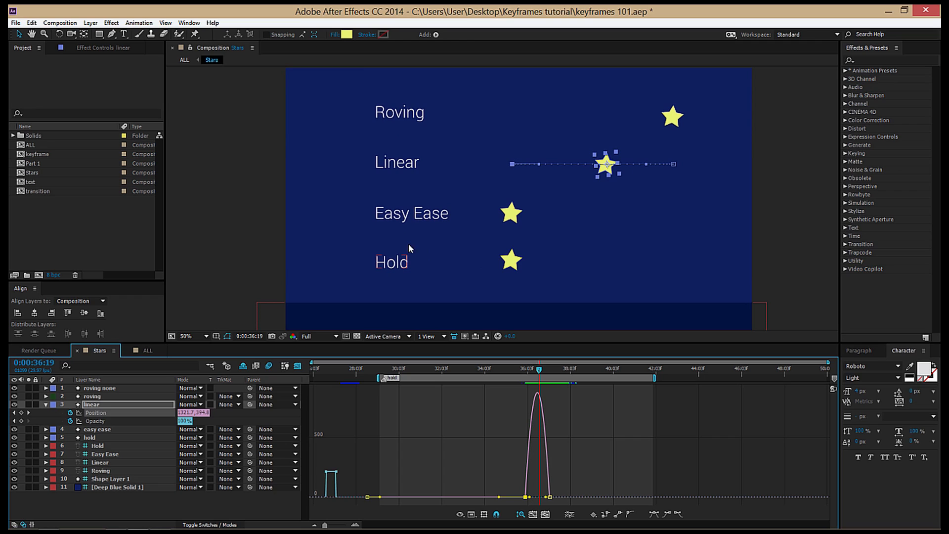
{"action": "left_click", "coordinate": [527, 372]}
{"action": "left_click_drag", "start_coordinate": [527, 371], "coordinate": [535, 372]}
Close the Graph Editor and set the current time to 0:00:35:29.
{"action": "left_click", "coordinate": [298, 366]}
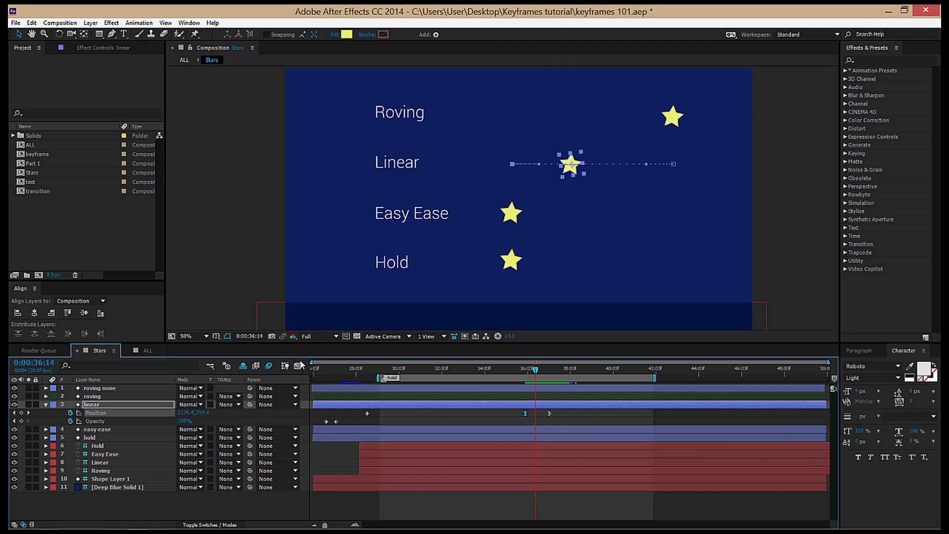
{"action": "left_click", "coordinate": [525, 370]}
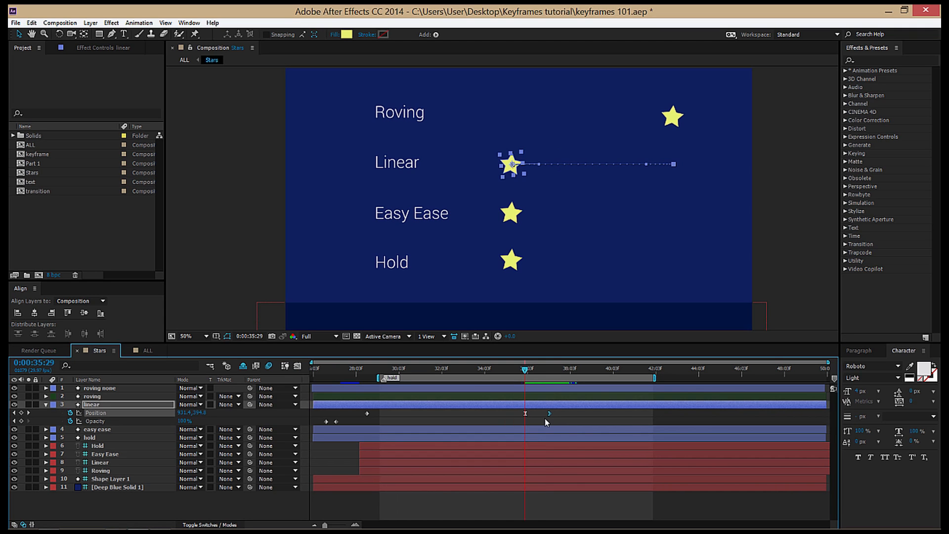